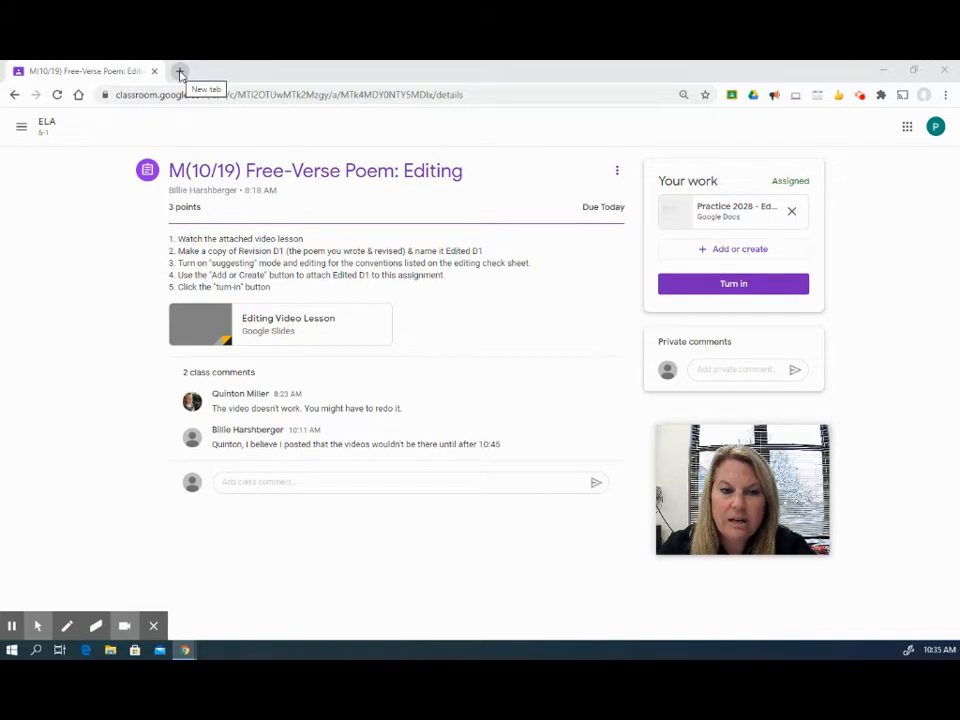
# - Open Google Drive in a new browser tab
pyautogui.click(180, 72)
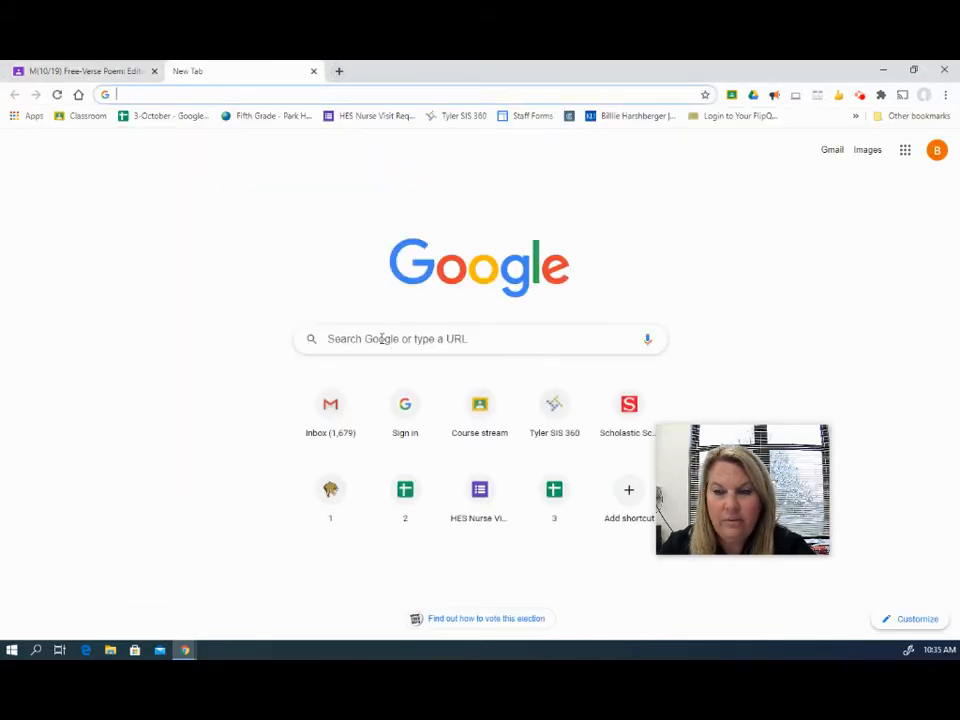
pyautogui.click(907, 152)
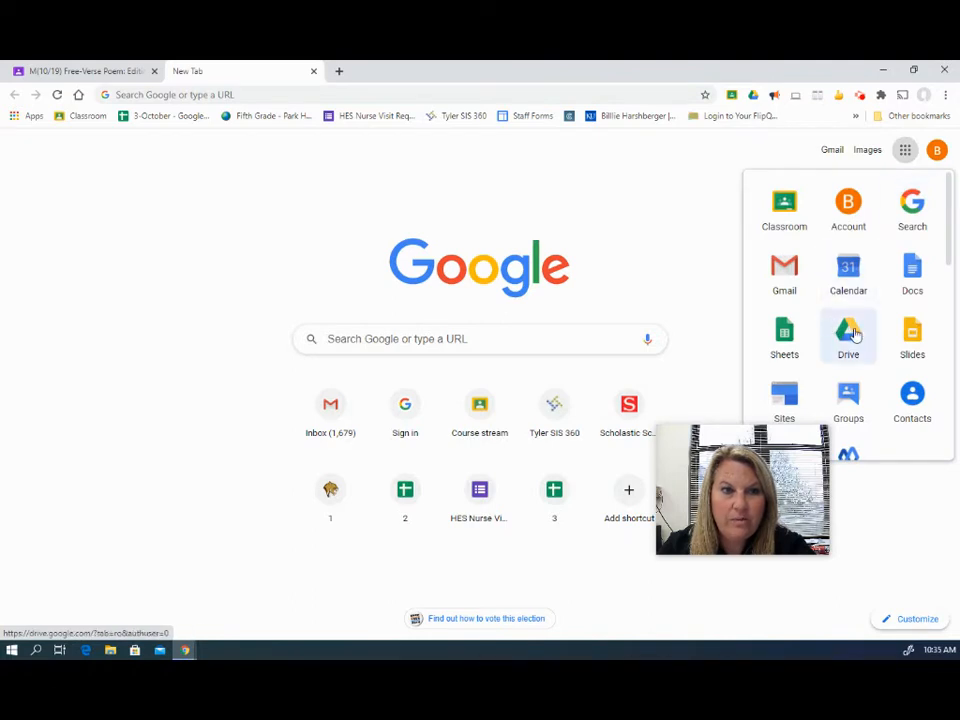
pyautogui.click(937, 150)
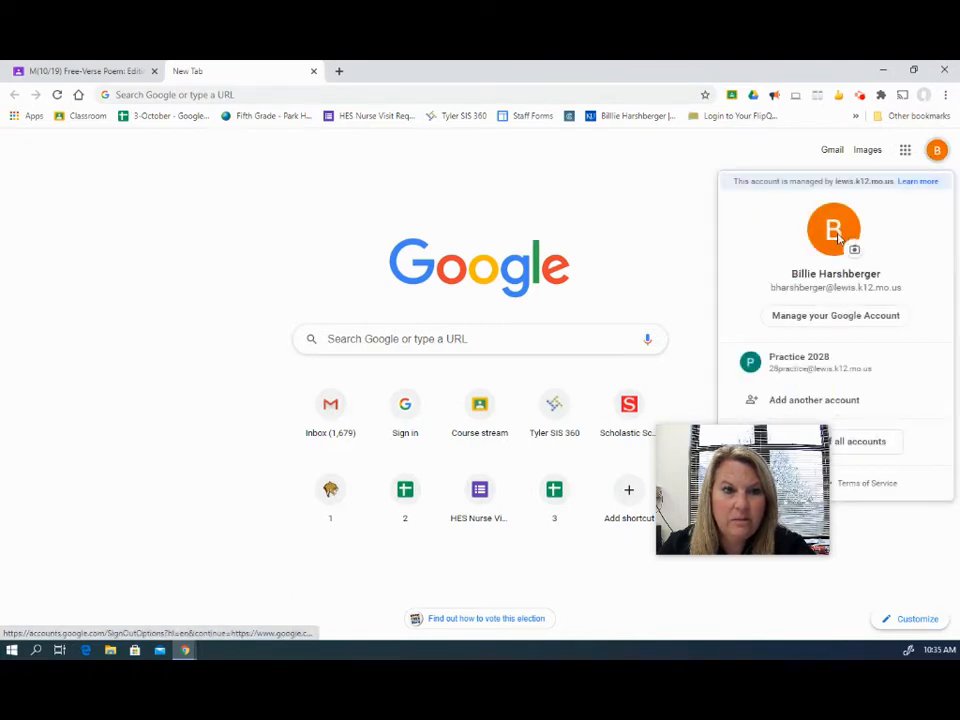
pyautogui.click(585, 178)
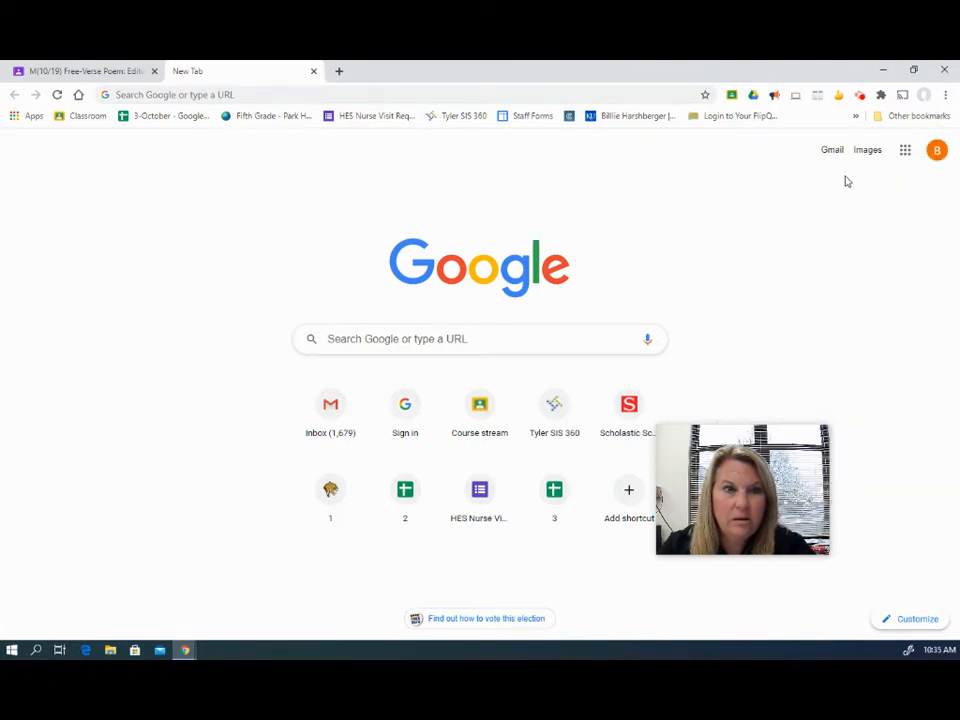
pyautogui.click(906, 151)
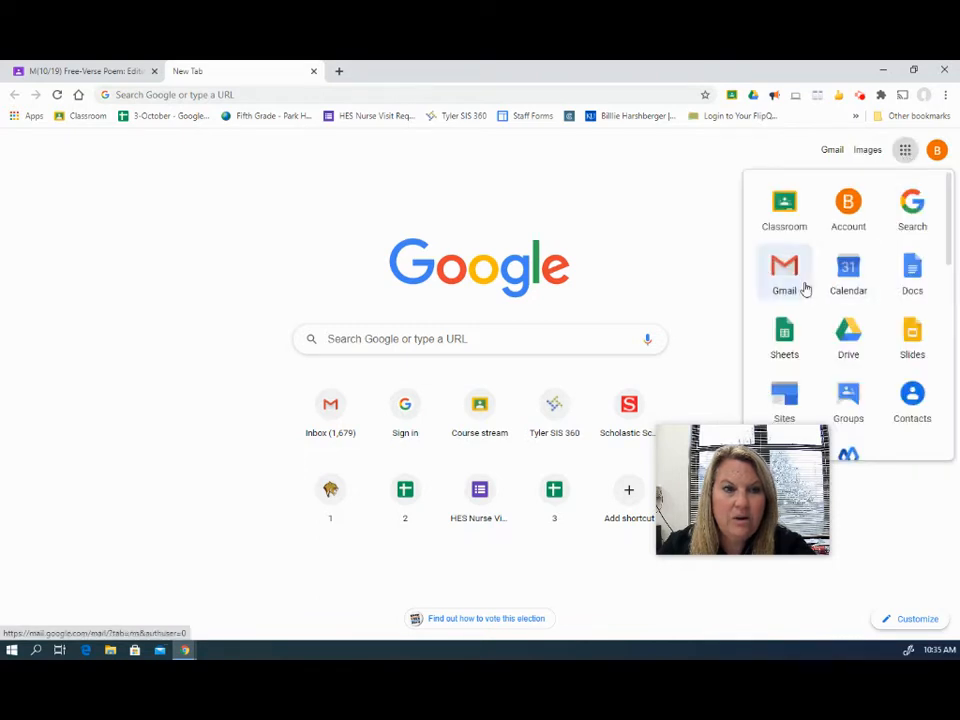
pyautogui.click(846, 335)
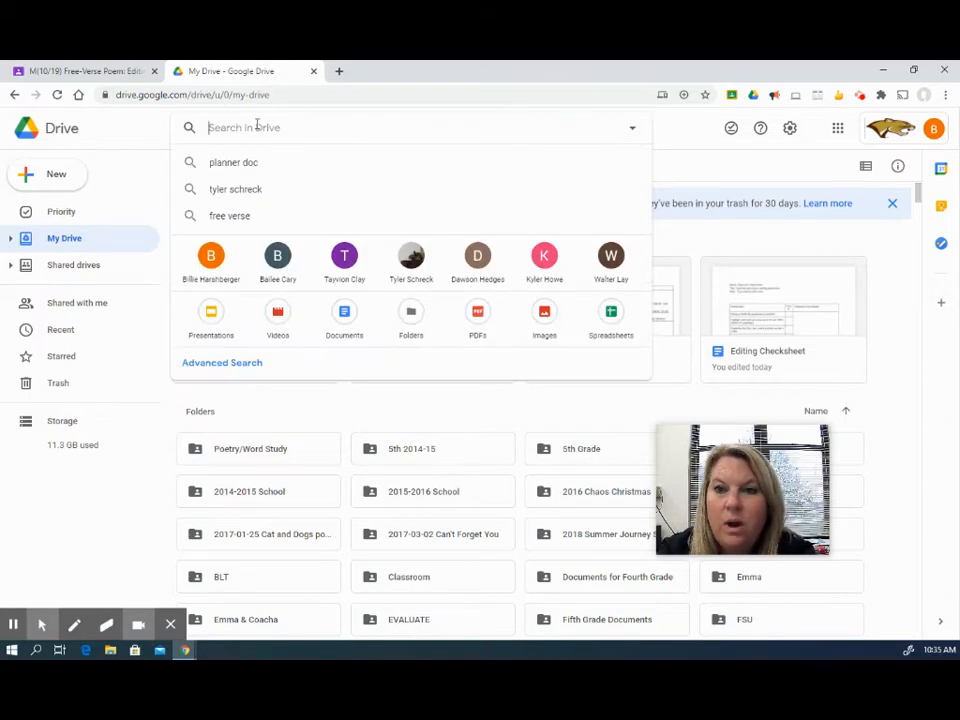
# - Search Drive for "revision of d1 my" and open the first Revision of D1 My Dog Albus document
pyautogui.write('rev')
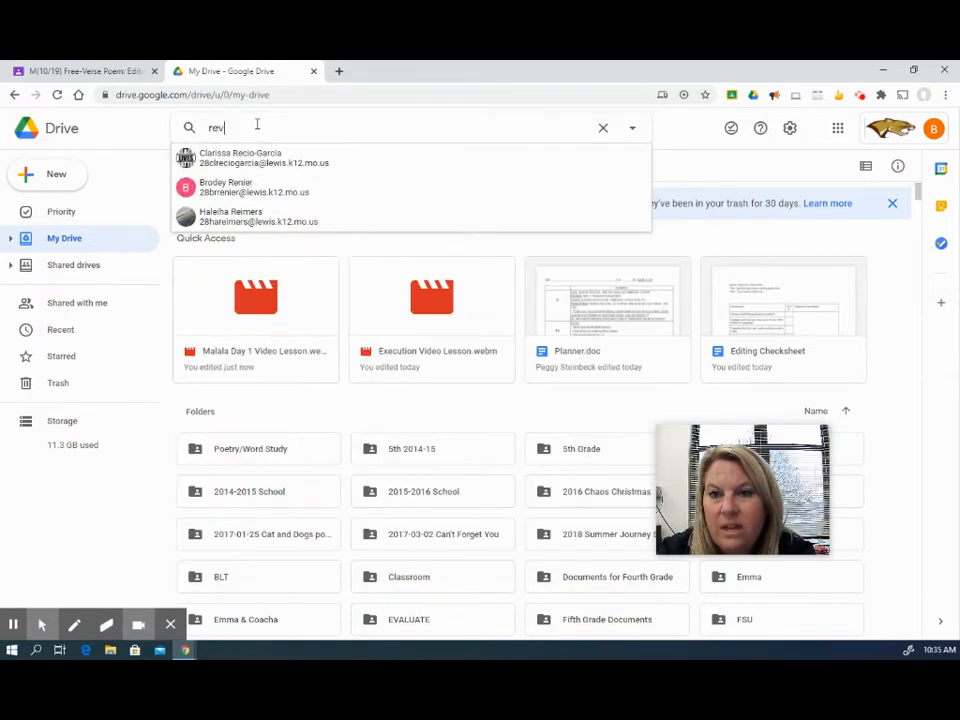
pyautogui.write('isio')
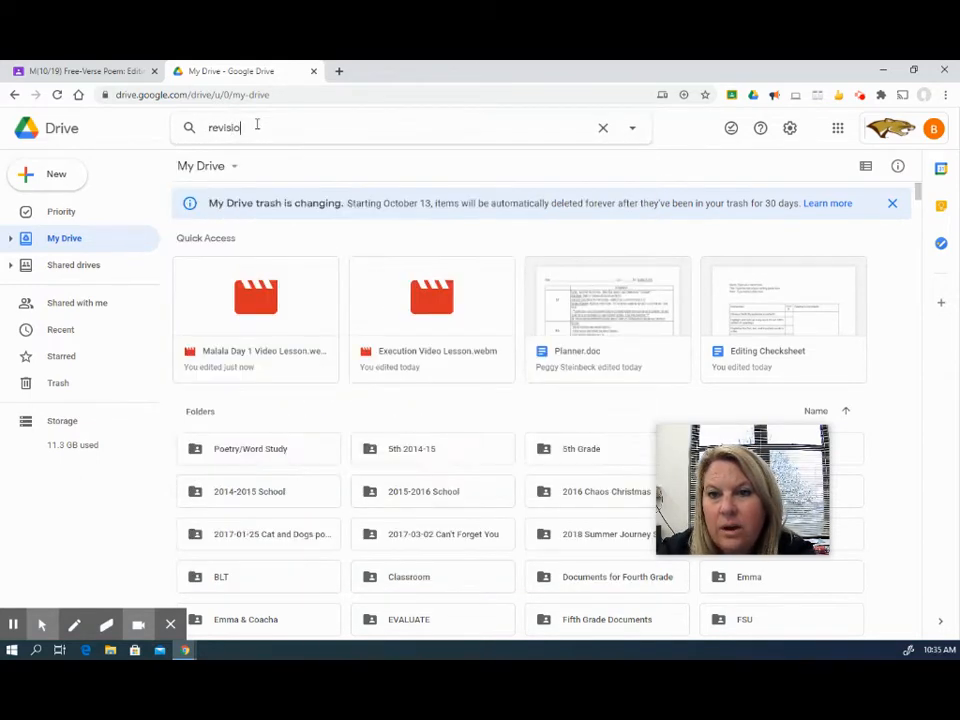
pyautogui.write('n of')
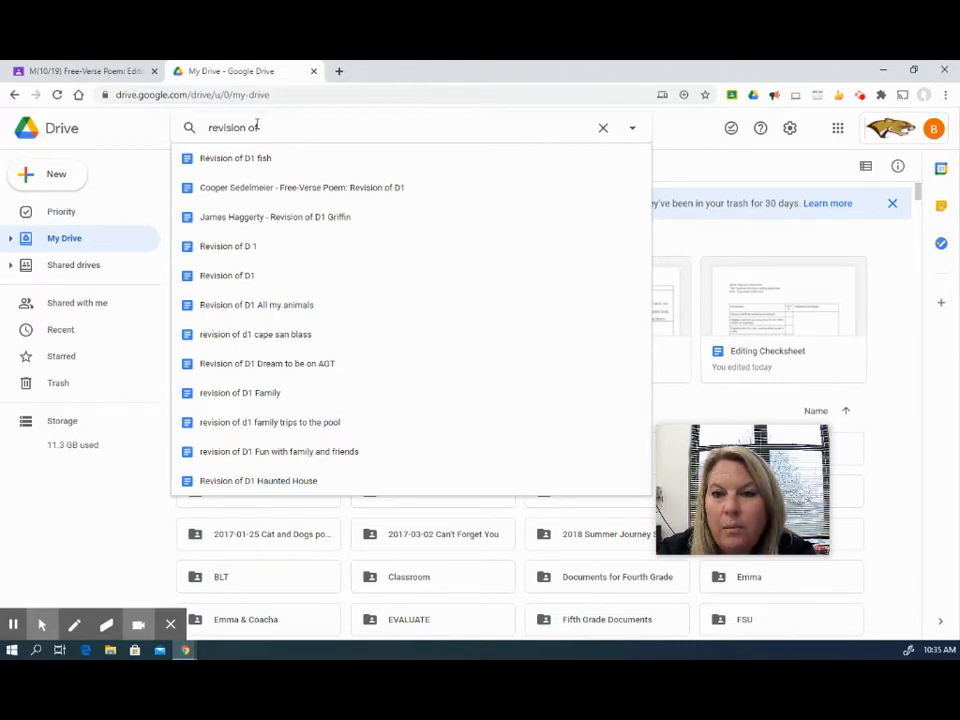
pyautogui.write('d')
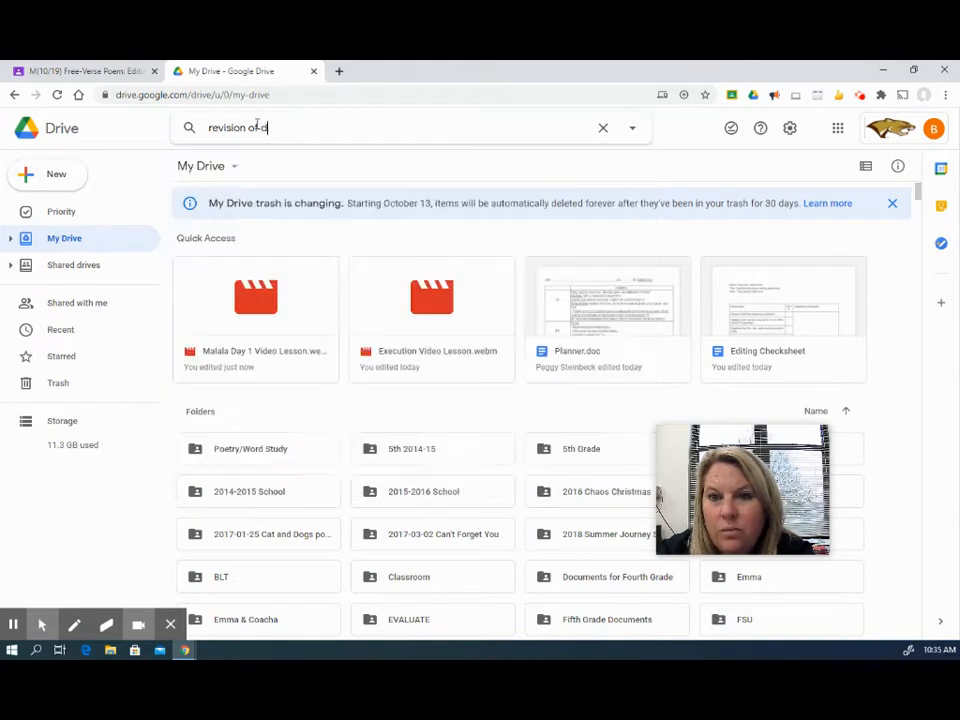
pyautogui.write('1 my')
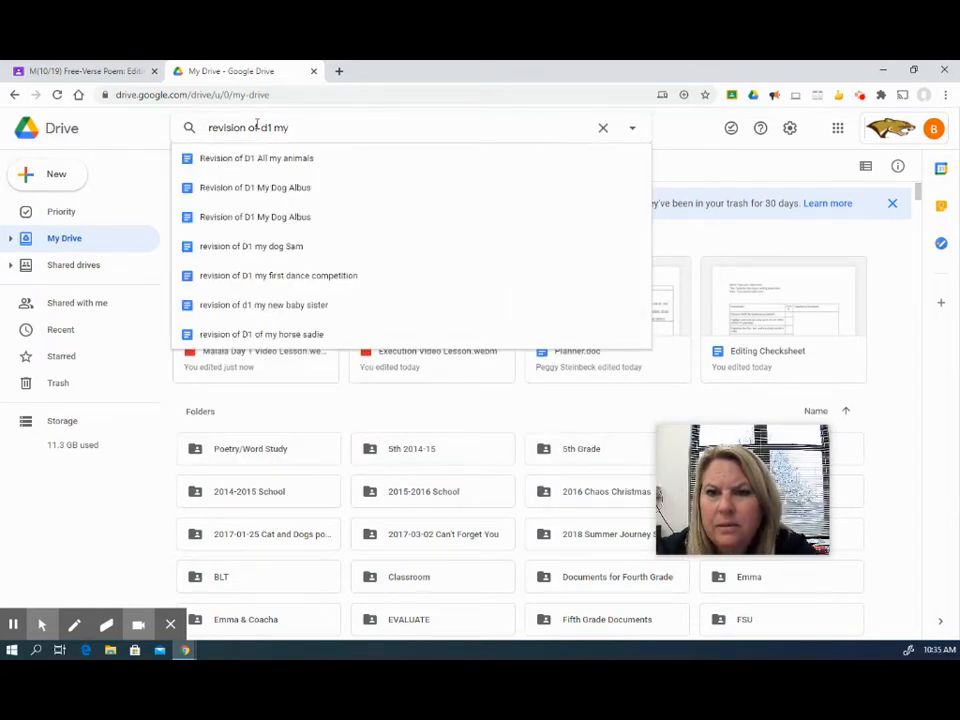
pyautogui.click(231, 188)
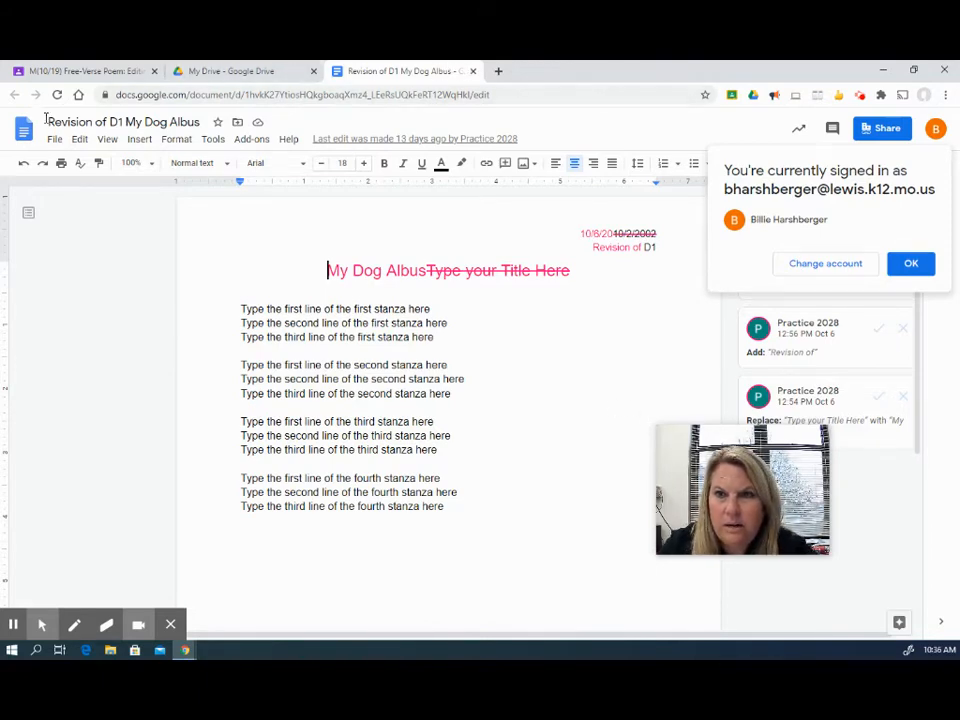
# - Return to Drive, extend the search to "revision of d1 my do" and open the other Revision of D1 My Dog Albus document
pyautogui.click(281, 71)
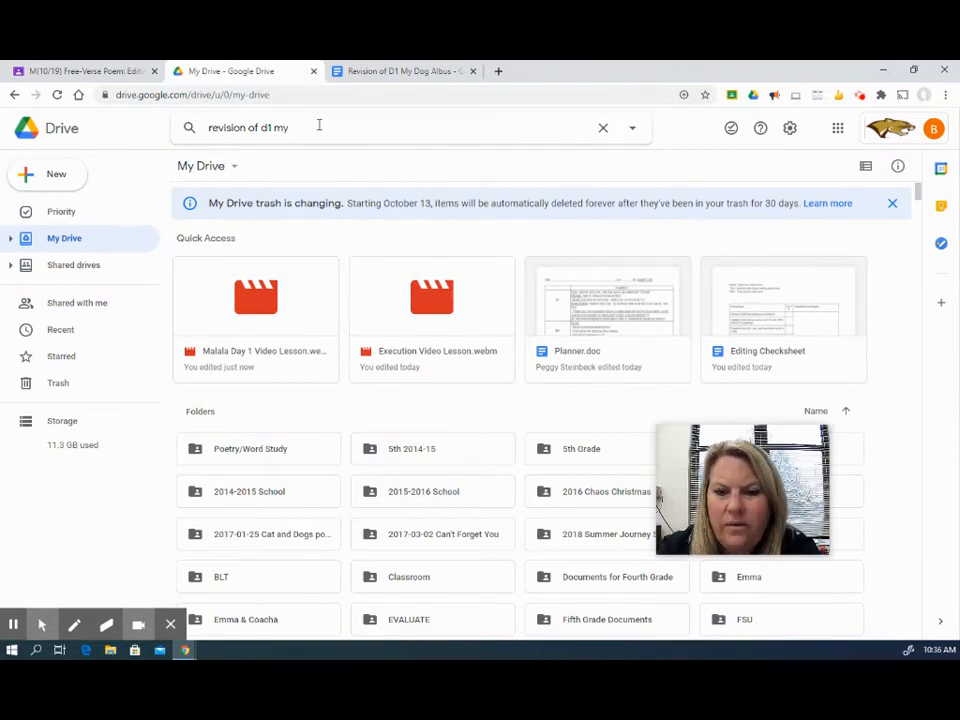
pyautogui.write('o')
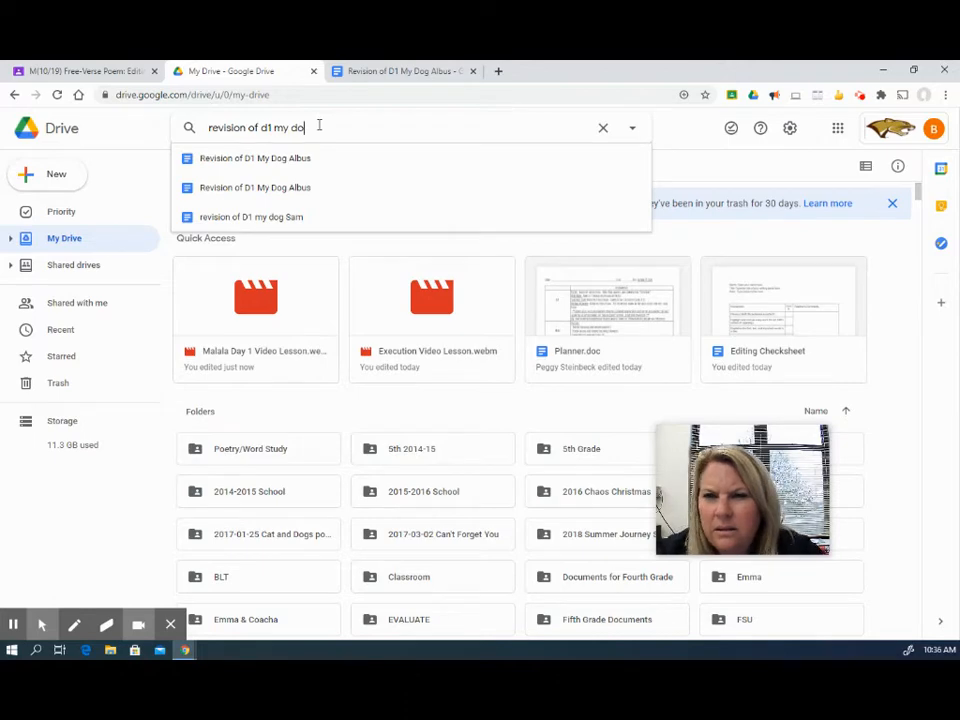
pyautogui.click(292, 193)
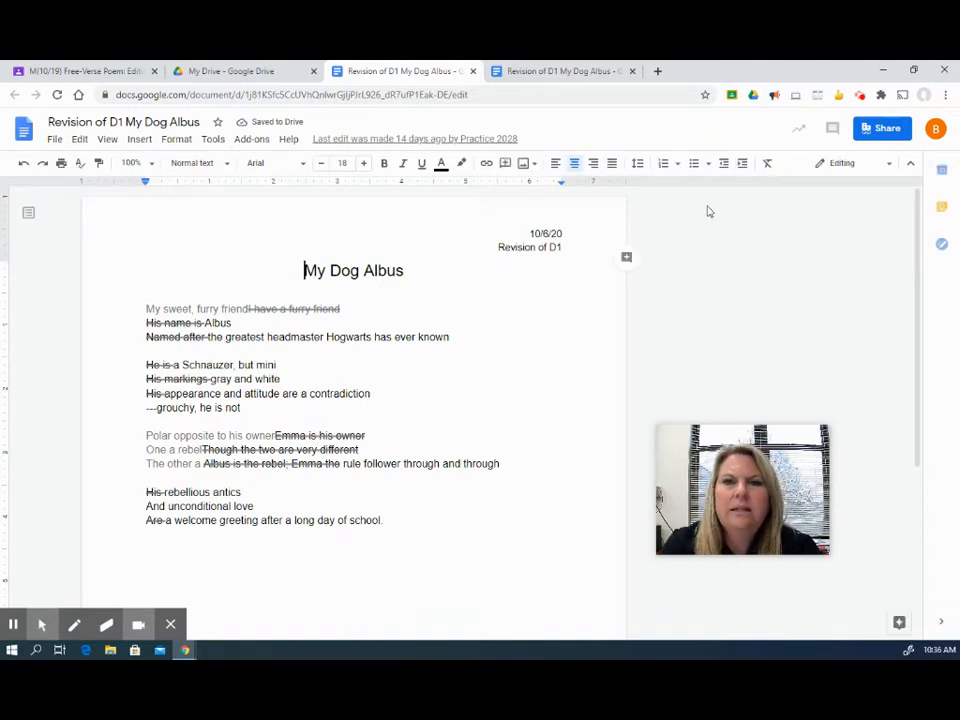
# - Make a copy of the revised poem named "Edited D1 My Dog Albus" in the Free-Verse Poem: Revising folder
pyautogui.click(58, 140)
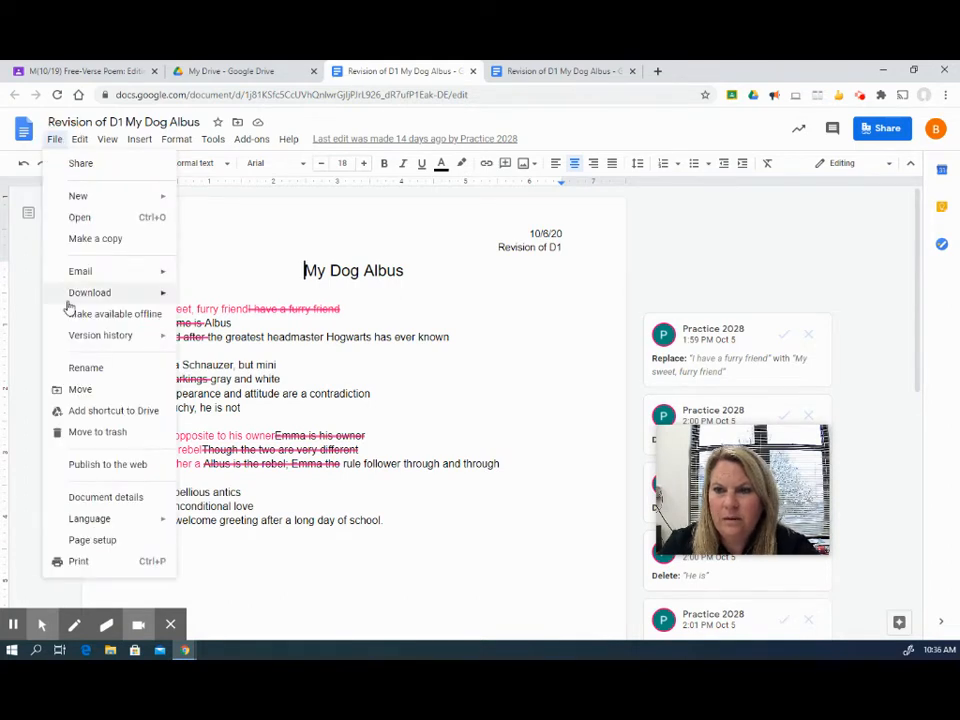
pyautogui.click(73, 243)
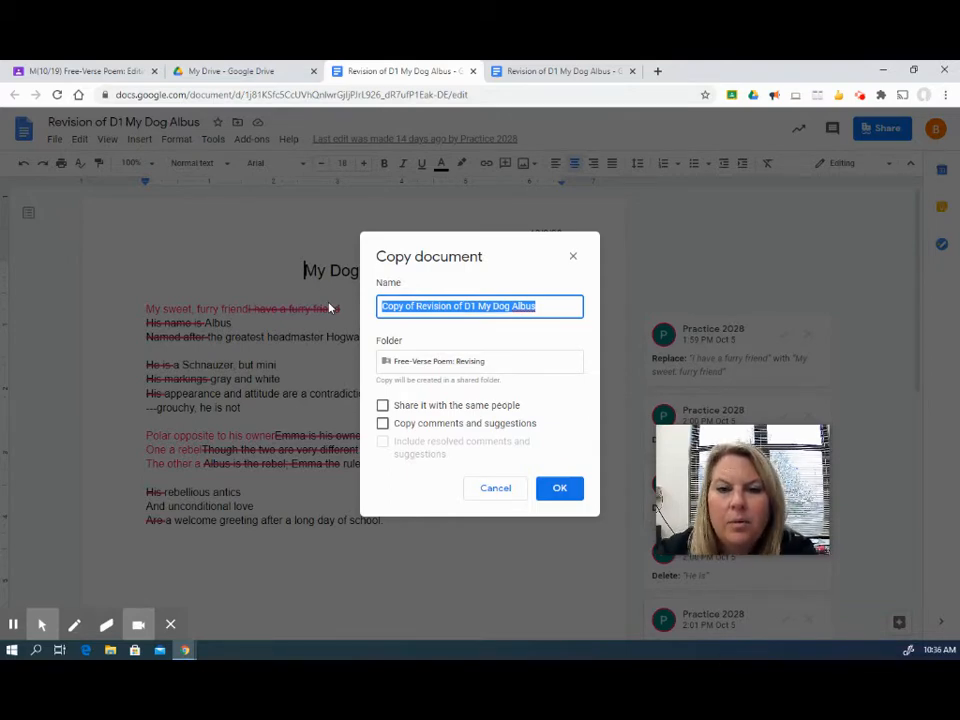
pyautogui.click(461, 306)
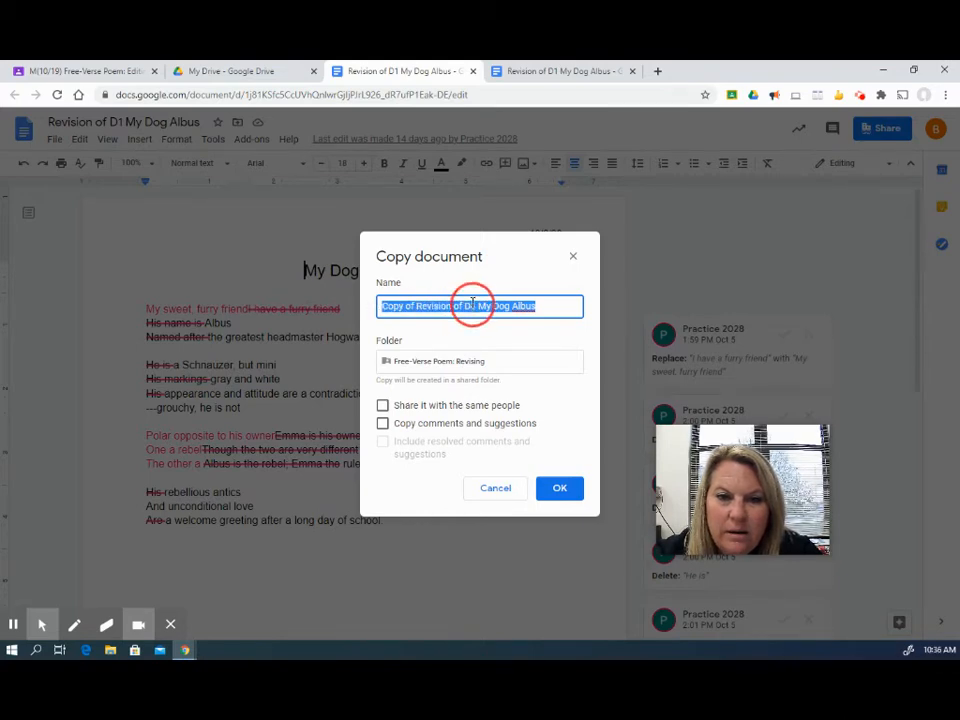
pyautogui.click(468, 306)
pyautogui.moveTo(476, 306); pyautogui.dragTo(313, 313)
pyautogui.write('Edi')
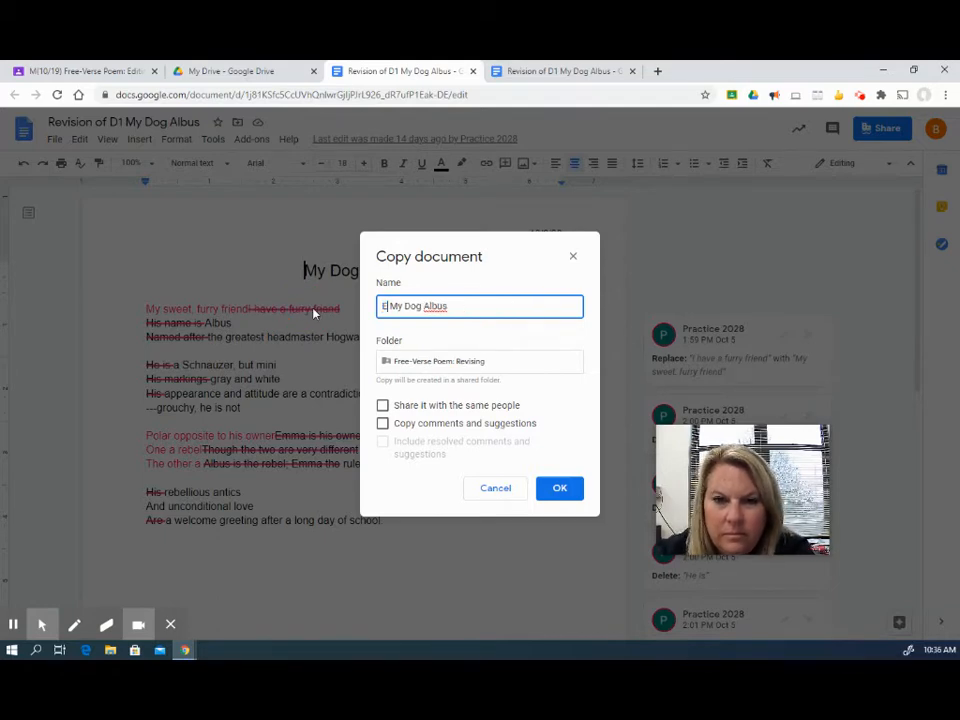
pyautogui.write('ted D')
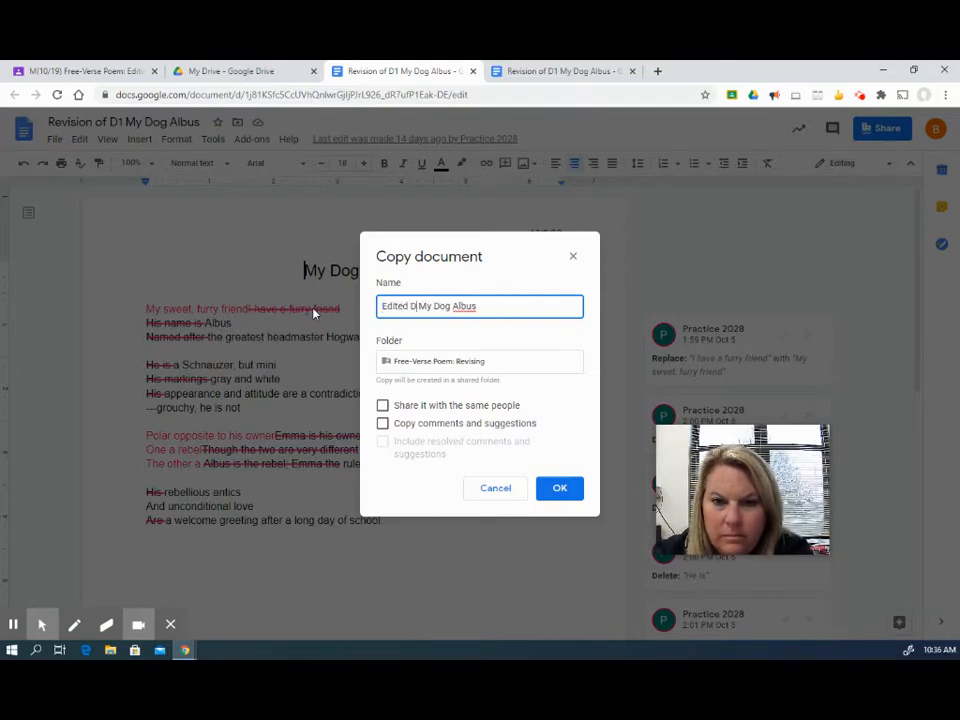
pyautogui.press('BackSpace')
pyautogui.write('1')
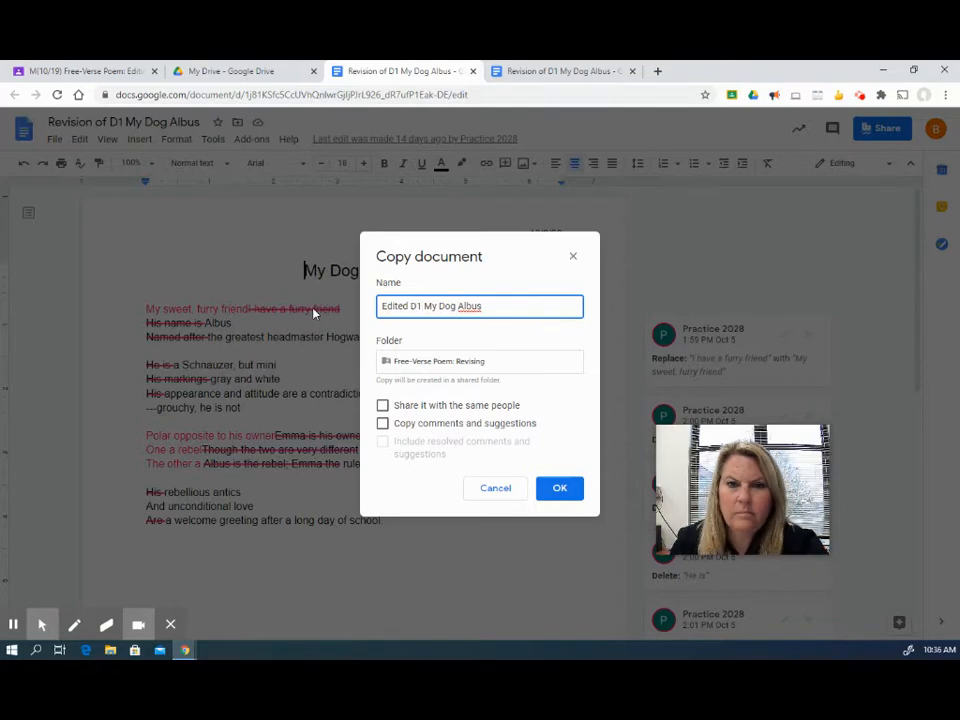
pyautogui.click(571, 491)
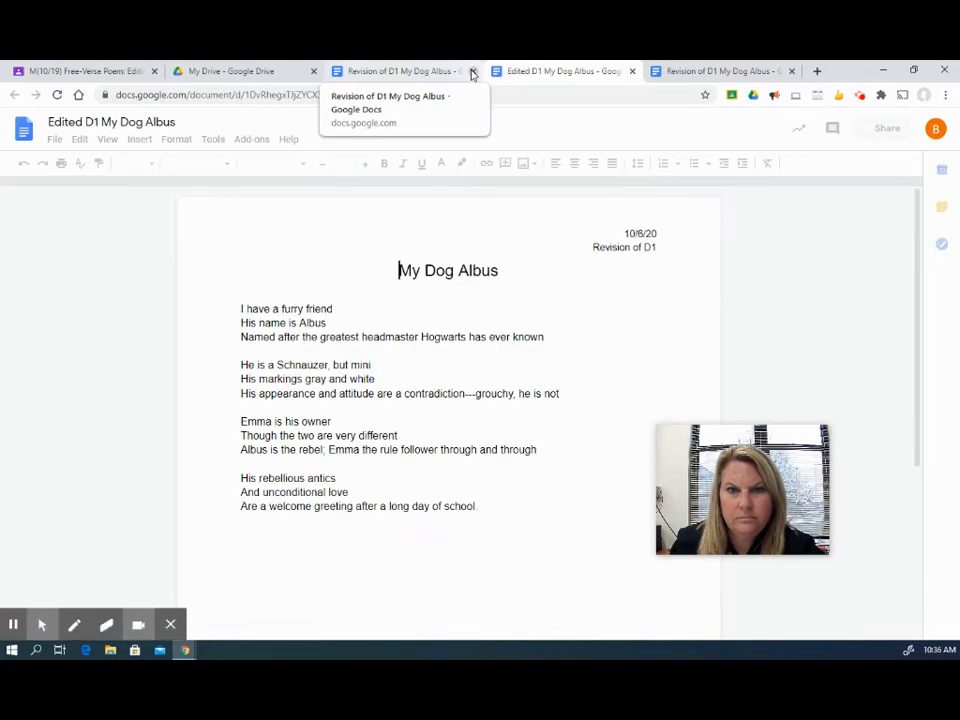
# - Close both Revision of D1 My Dog Albus documents and return to the Free-Verse Poem: Editing assignment in Classroom
pyautogui.click(473, 72)
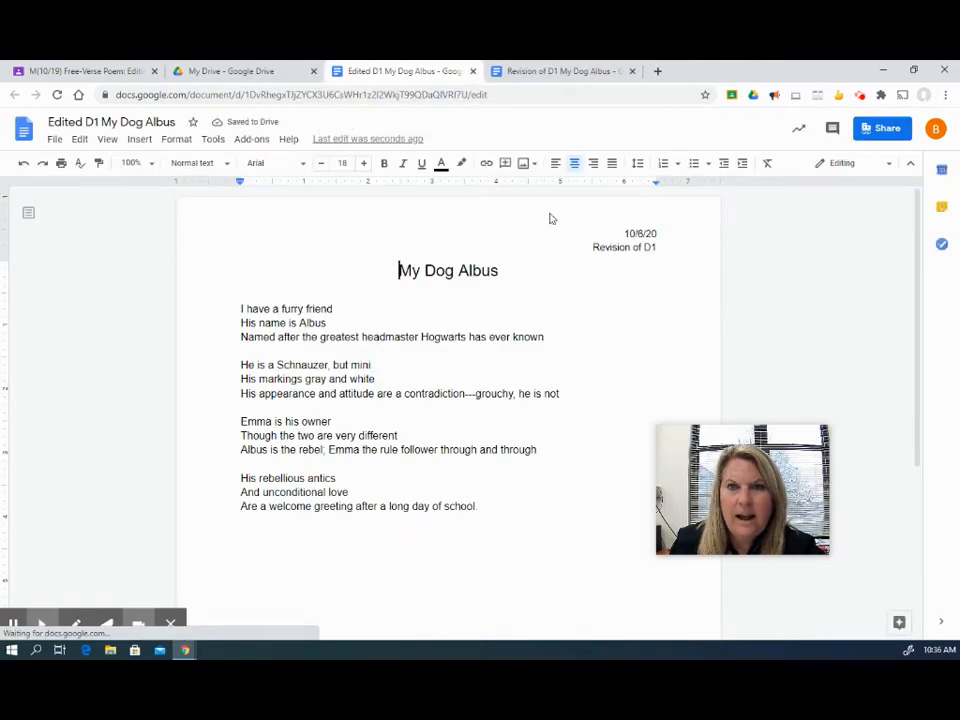
pyautogui.click(632, 73)
pyautogui.click(125, 71)
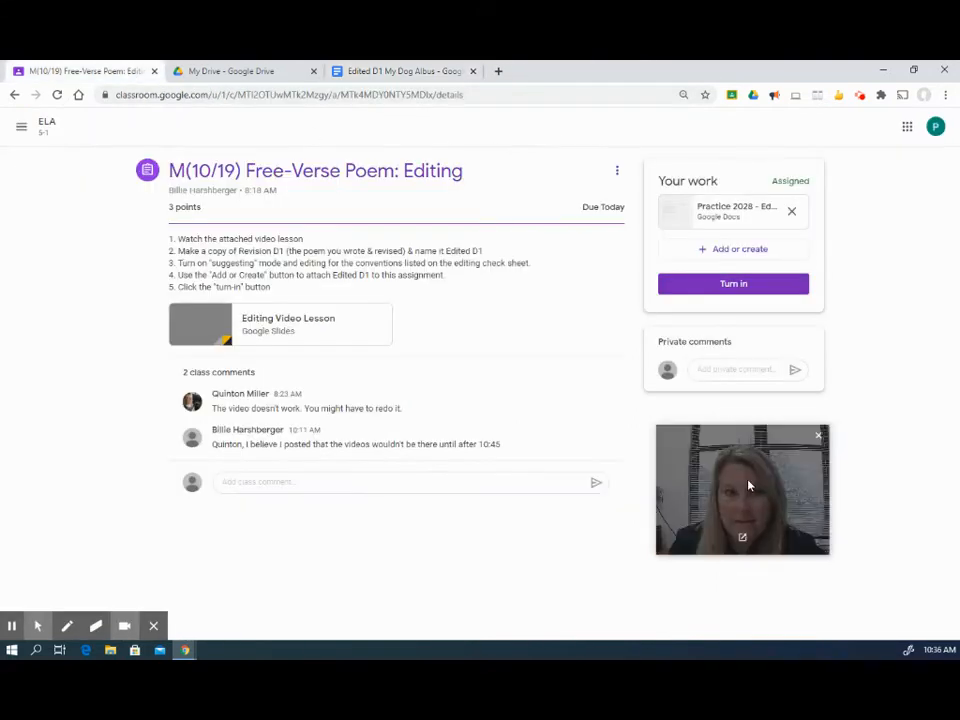
# - Start adding a Google Drive file to the assignment's work, showing recent files with the file search active
pyautogui.click(713, 249)
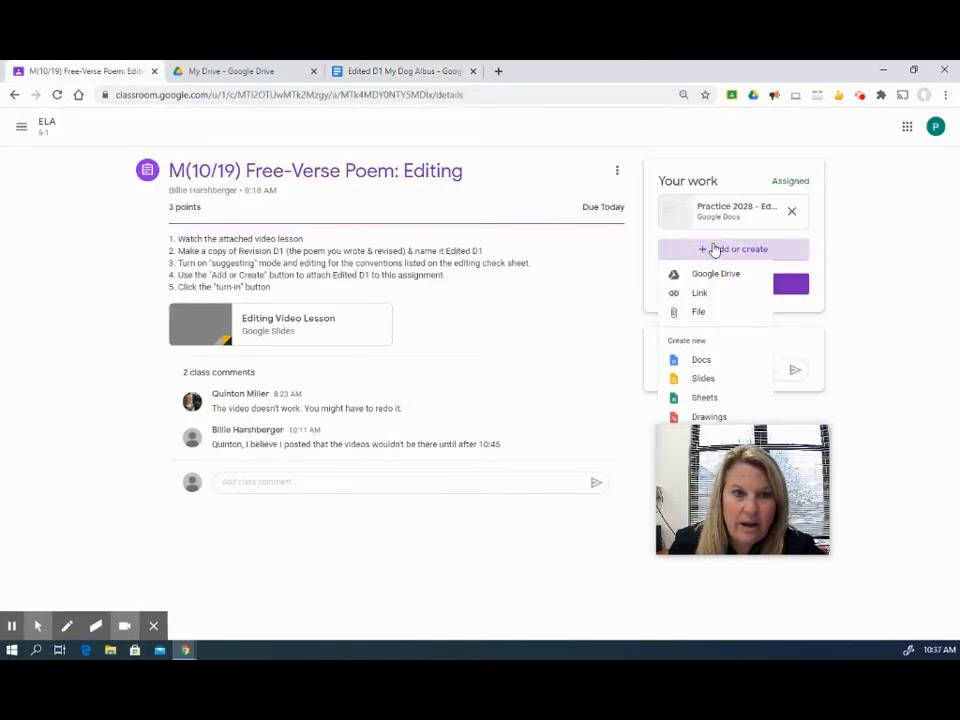
pyautogui.click(705, 279)
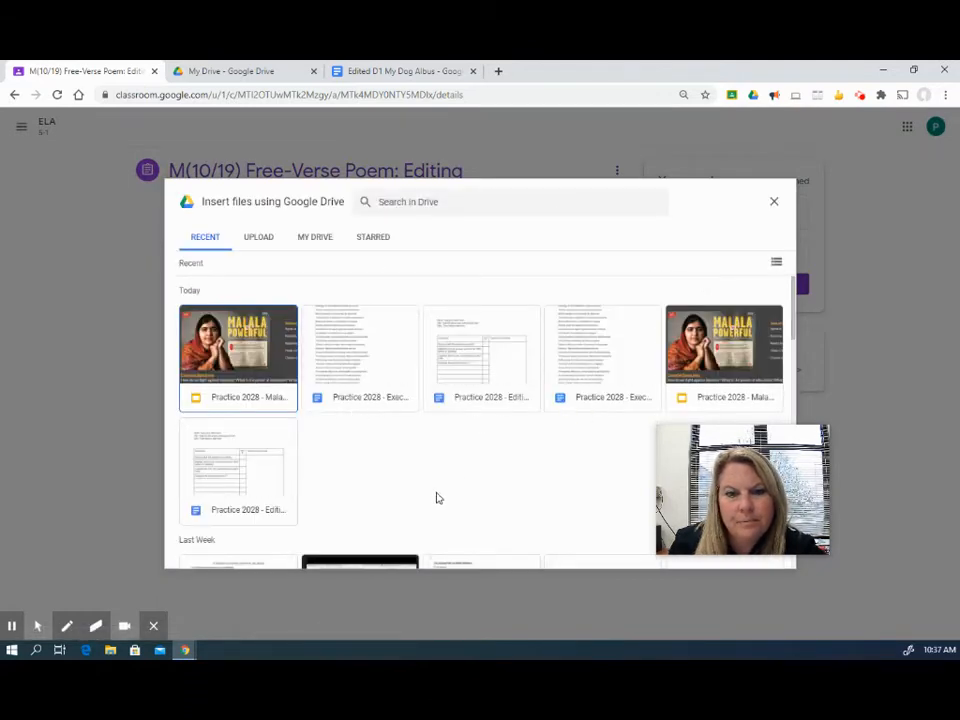
pyautogui.click(202, 241)
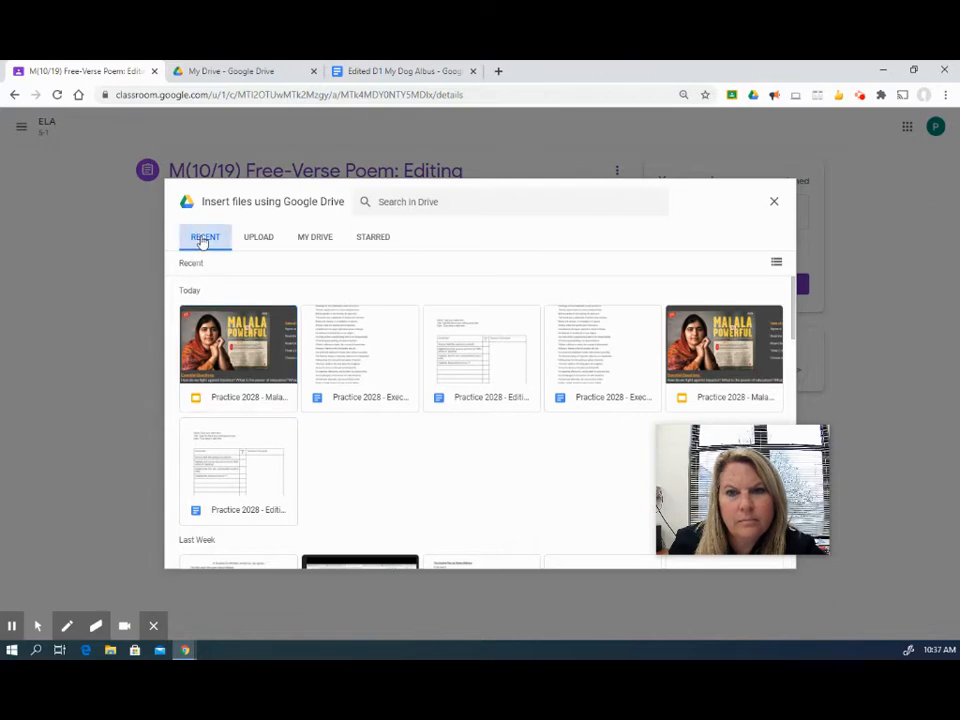
pyautogui.click(404, 202)
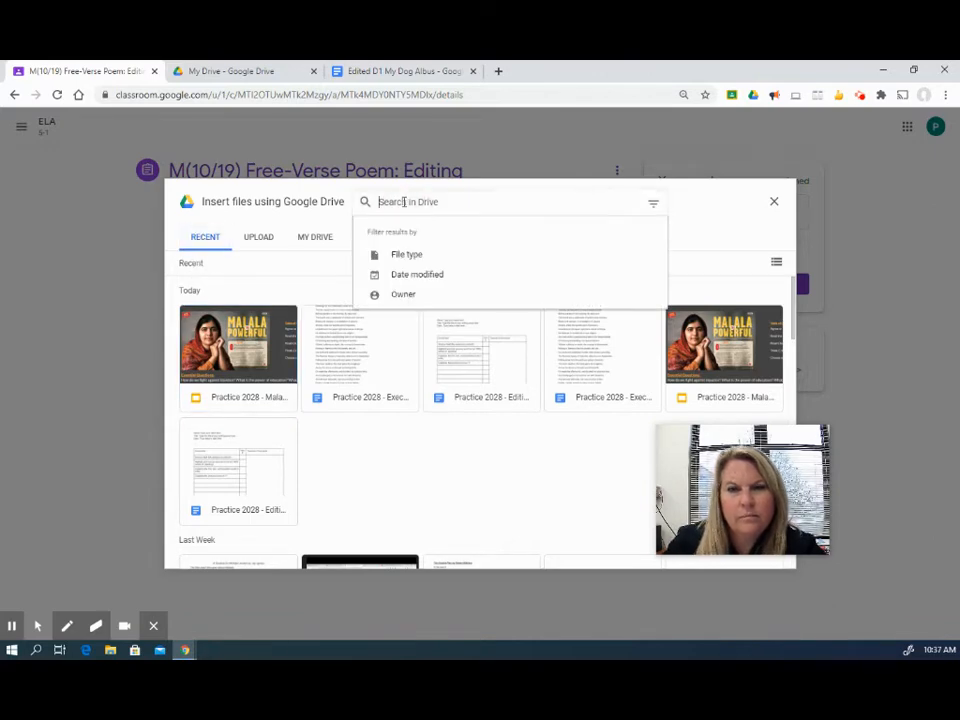
pyautogui.write('M')
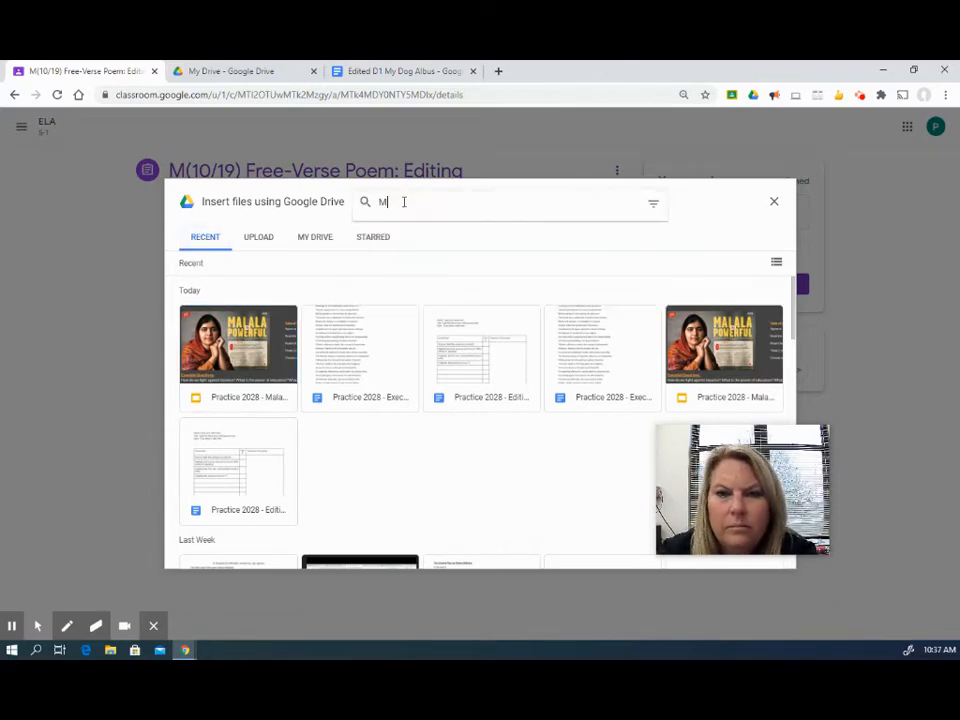
pyautogui.write('y Dog')
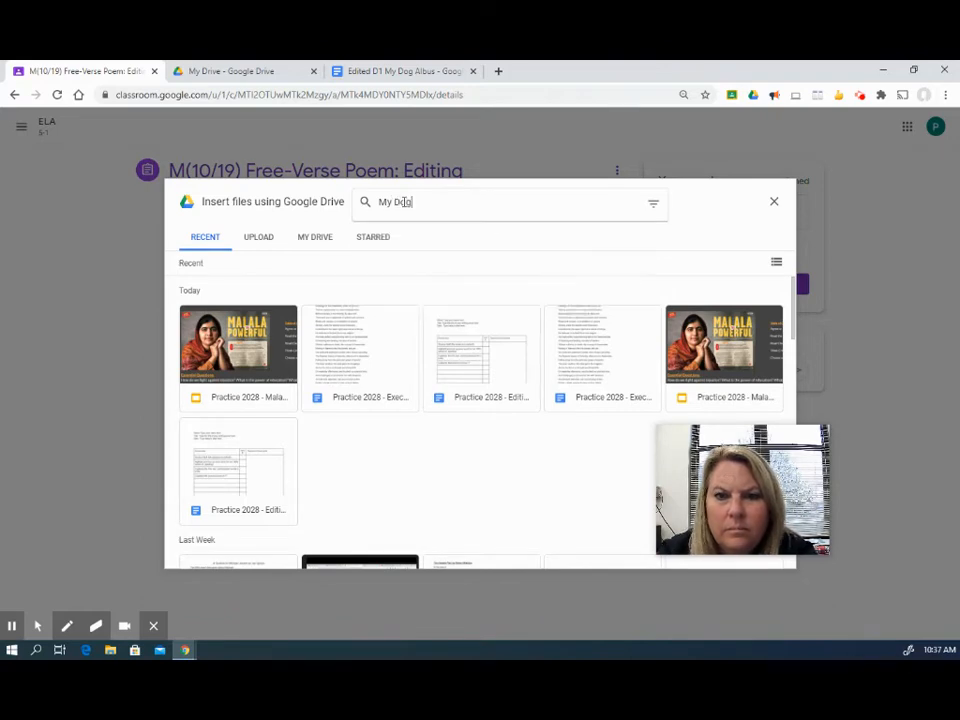
pyautogui.press('BackSpace')
pyautogui.press('BackSpace')
pyautogui.press('BackSpace')
pyautogui.press('BackSpace')
pyautogui.press('BackSpace')
pyautogui.press('BackSpace')
pyautogui.press('BackSpace')
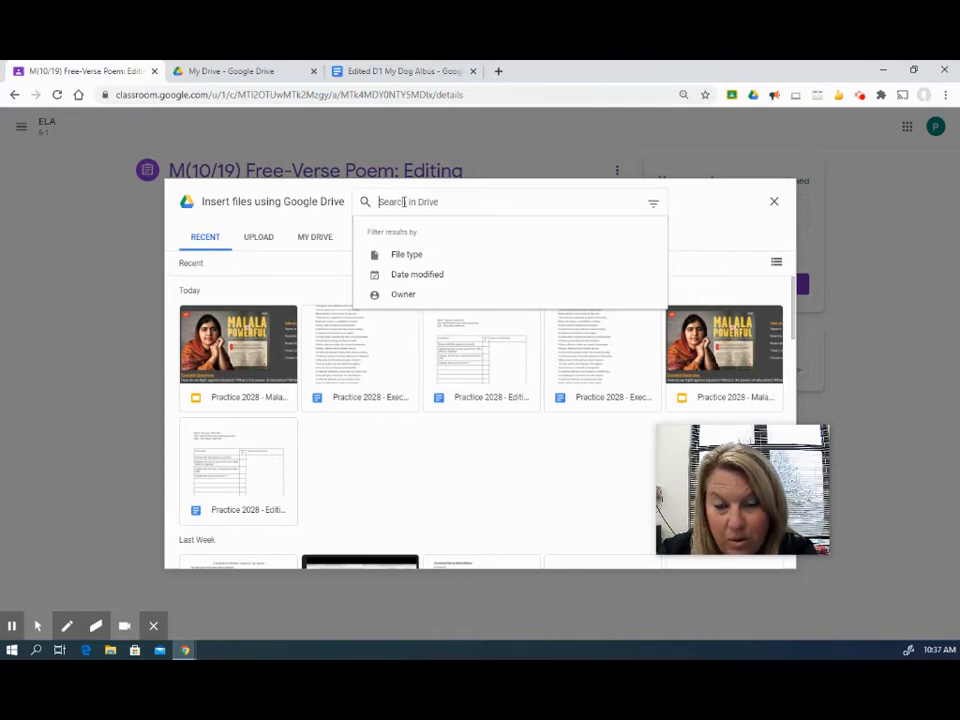
# - Search the Drive files available for attachment for "Edited d1"
pyautogui.write('Ed')
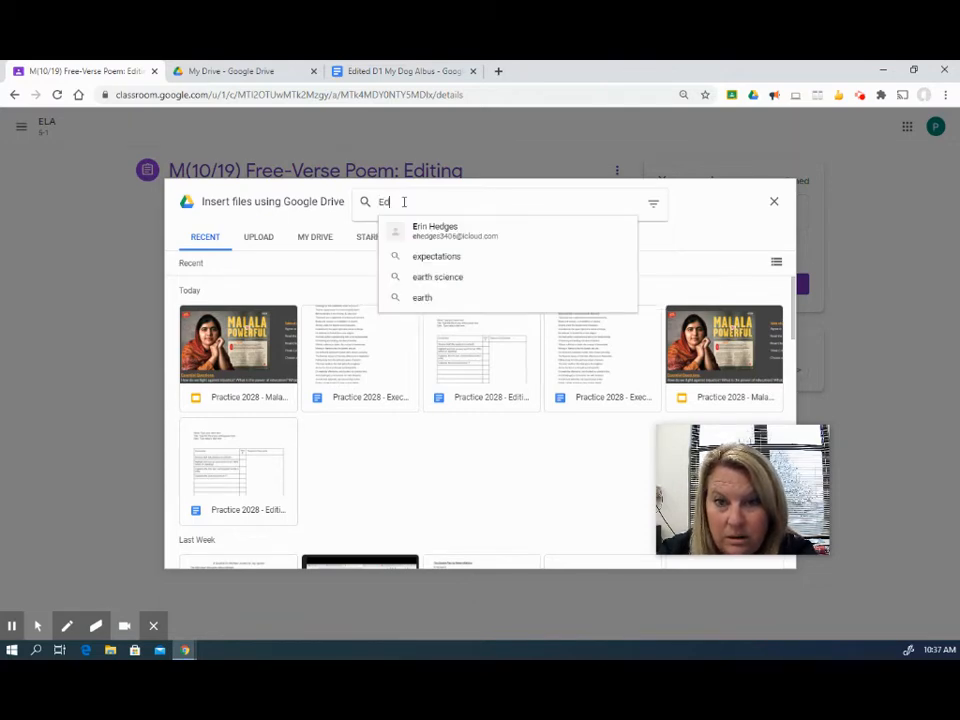
pyautogui.write('ited')
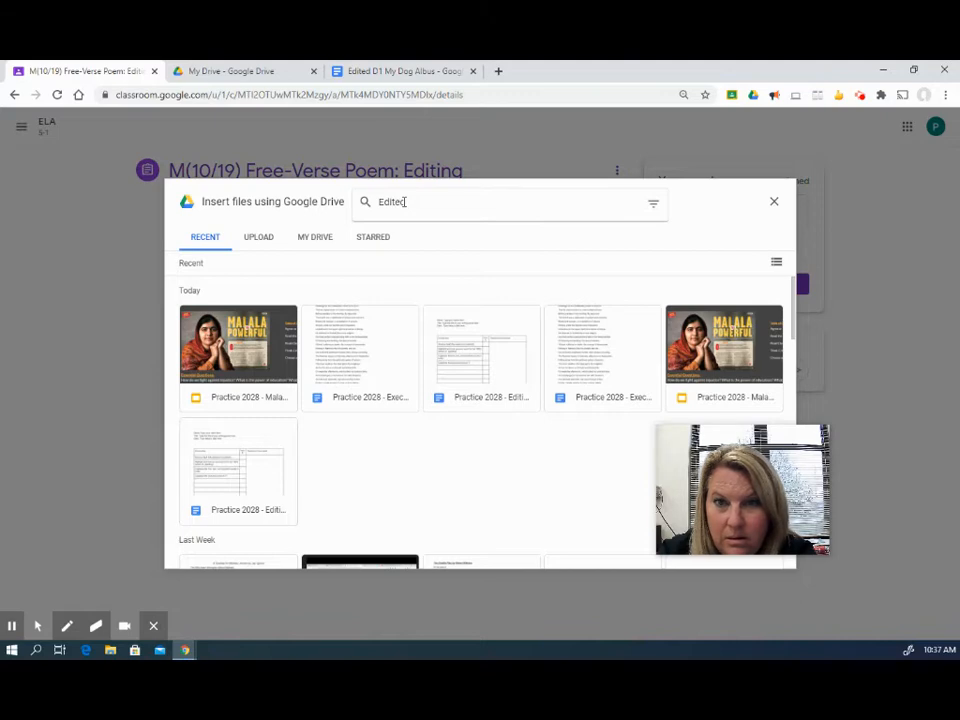
pyautogui.write('d1')
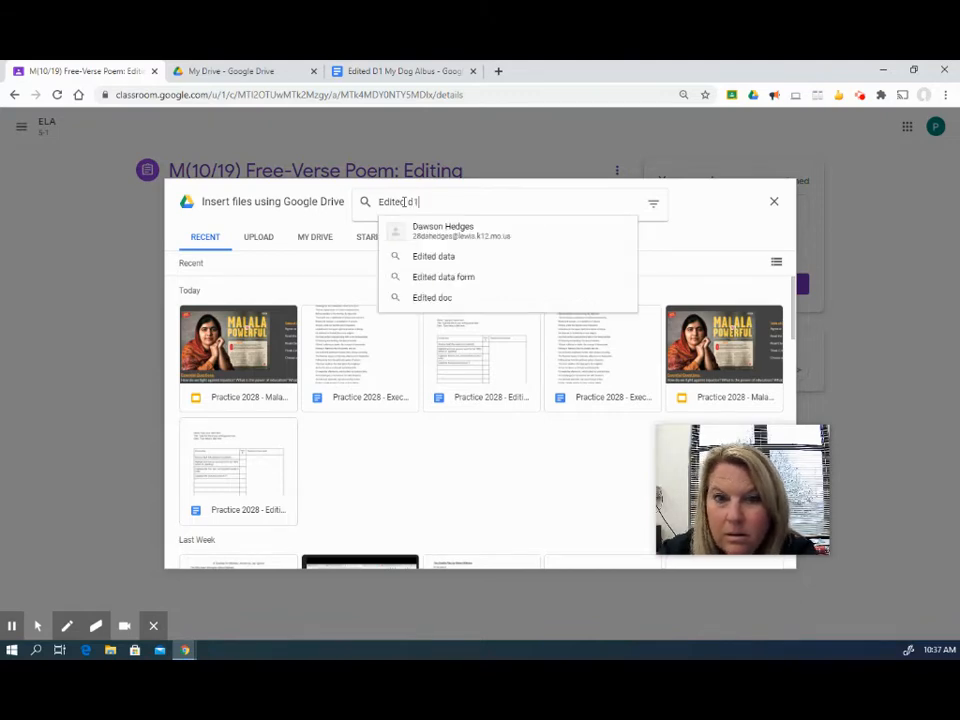
pyautogui.press('Return')
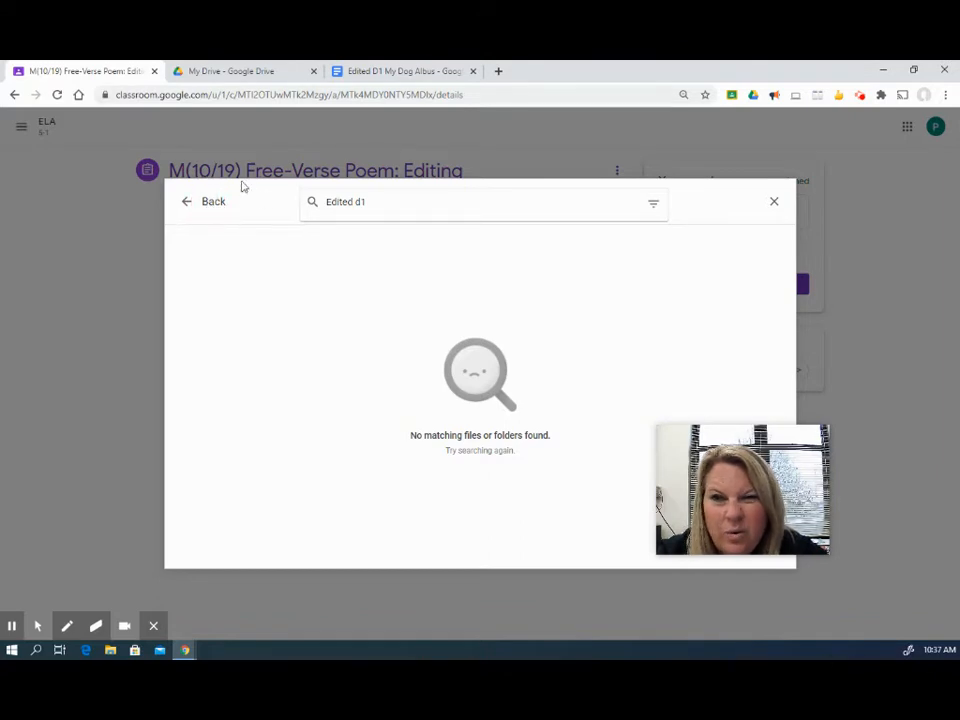
# - Leave the Drive file search unused and switch the Edited D1 My Dog Albus document to Suggesting mode
pyautogui.click(197, 204)
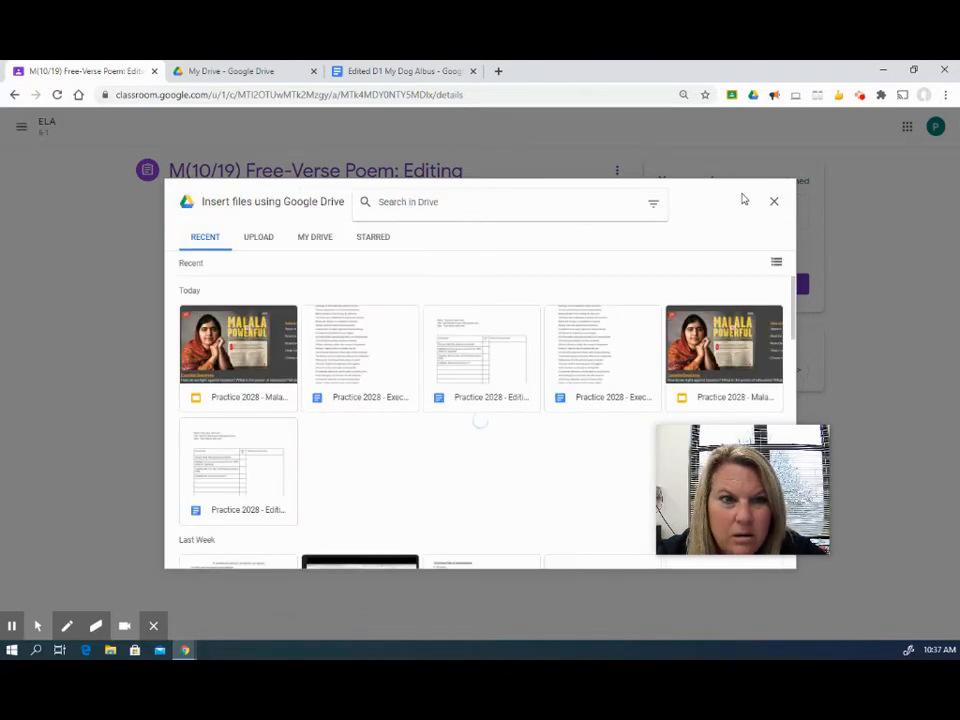
pyautogui.click(775, 204)
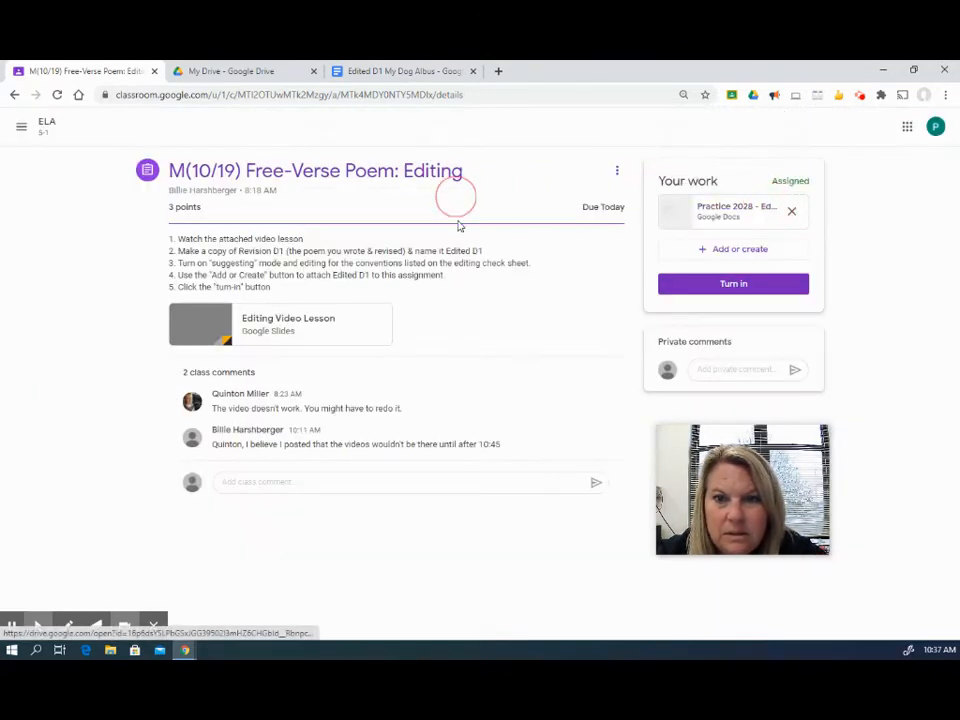
pyautogui.click(395, 72)
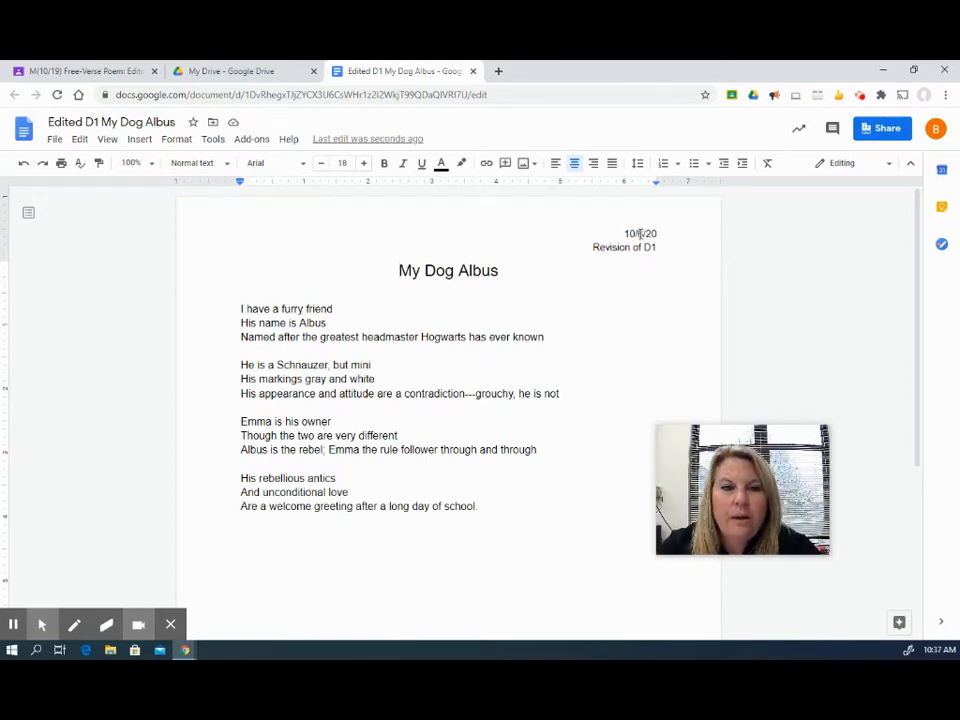
pyautogui.click(886, 167)
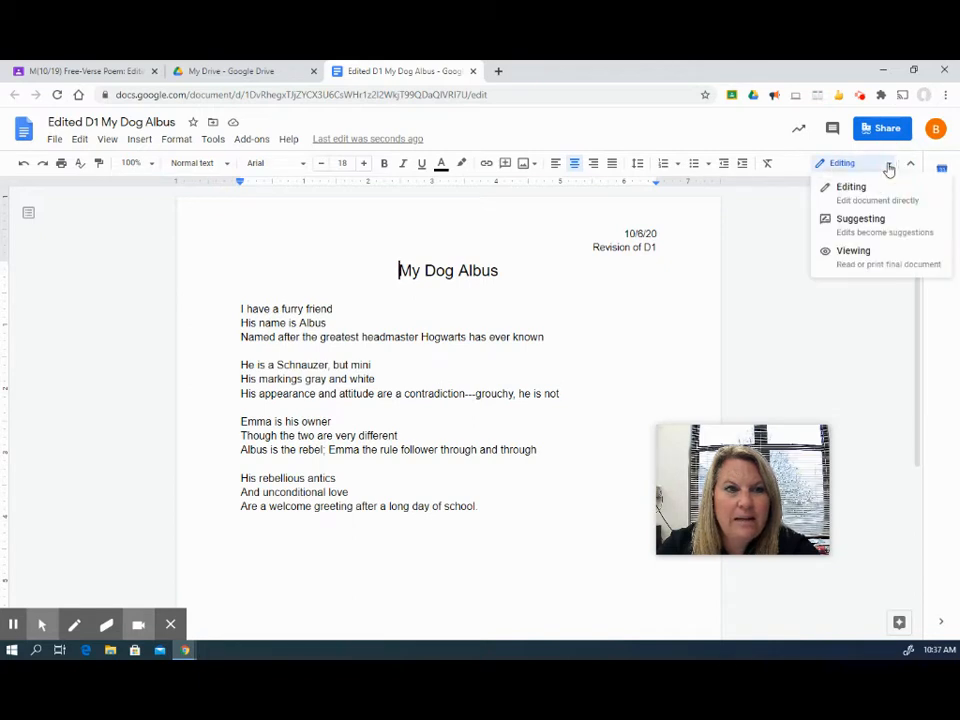
pyautogui.click(862, 228)
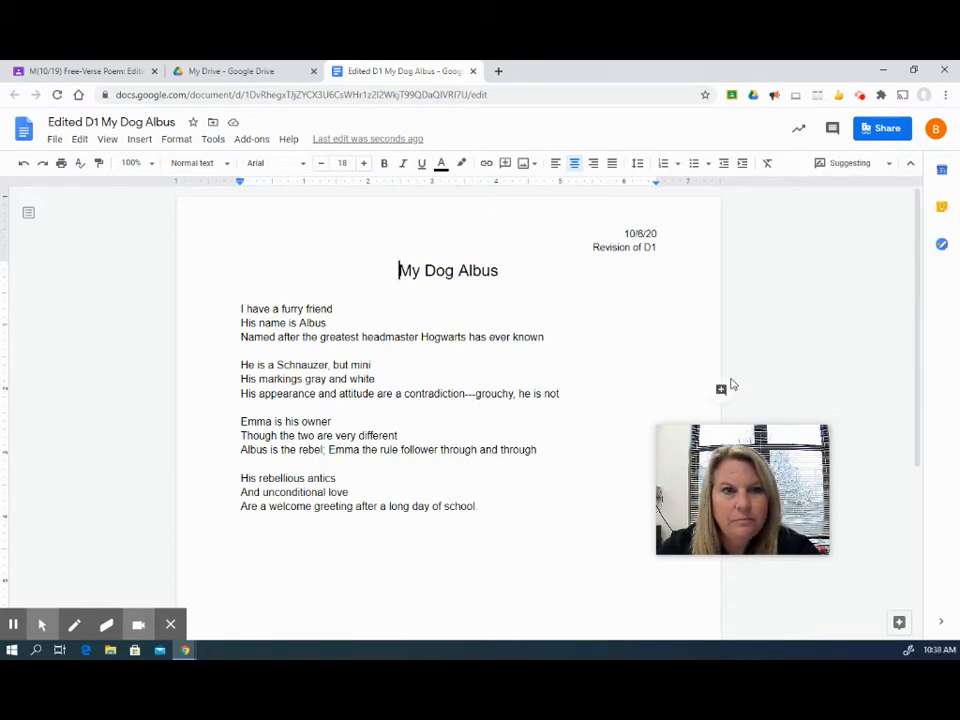
# - Suggest header edits in the poem document, replacing the day in the date with 19 and "Revision of" with "Edited"
pyautogui.click(638, 233)
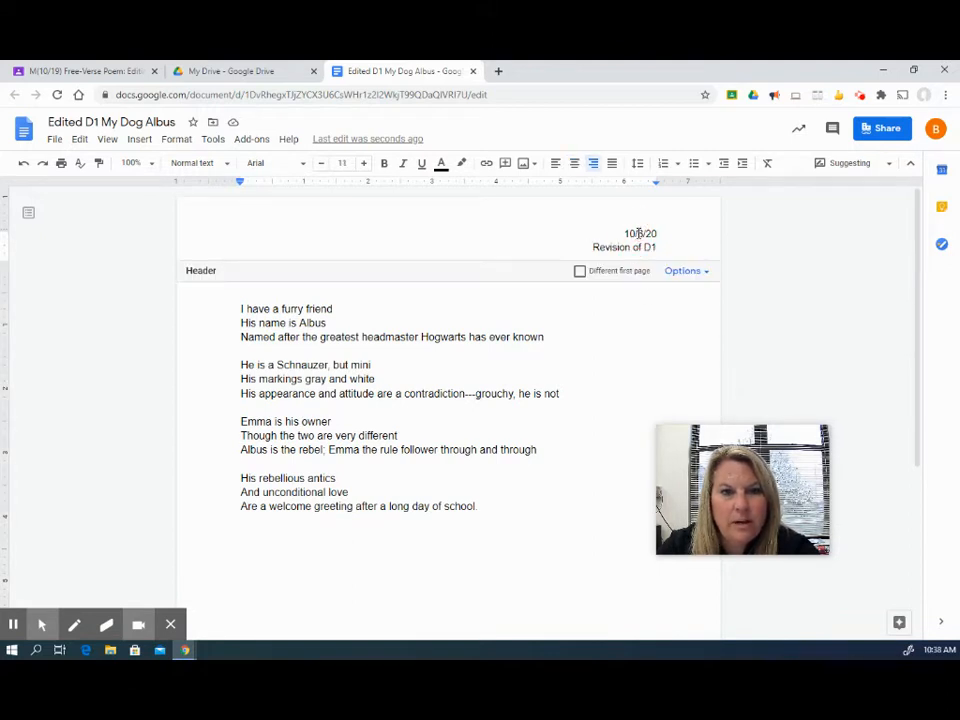
pyautogui.click(640, 233)
pyautogui.write('19')
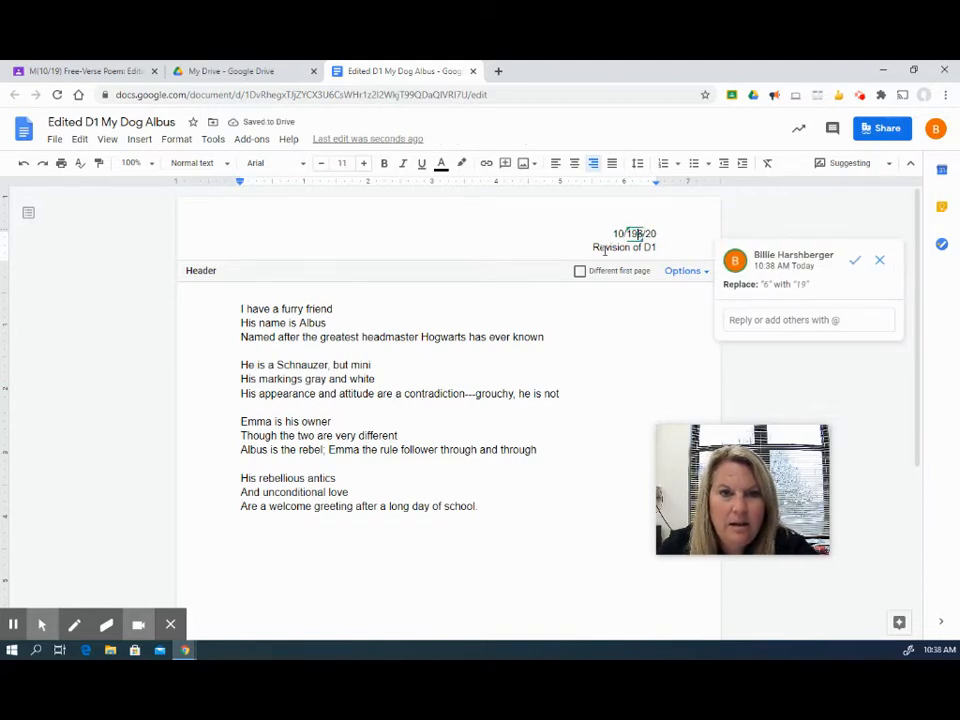
pyautogui.moveTo(594, 247); pyautogui.dragTo(641, 248)
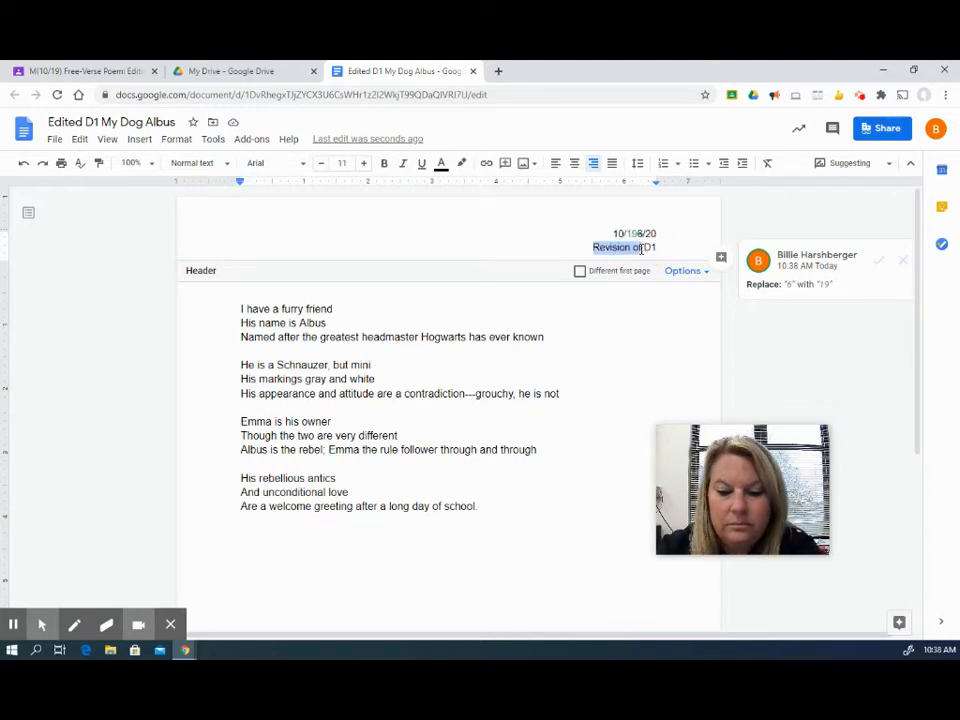
pyautogui.write('Edite')
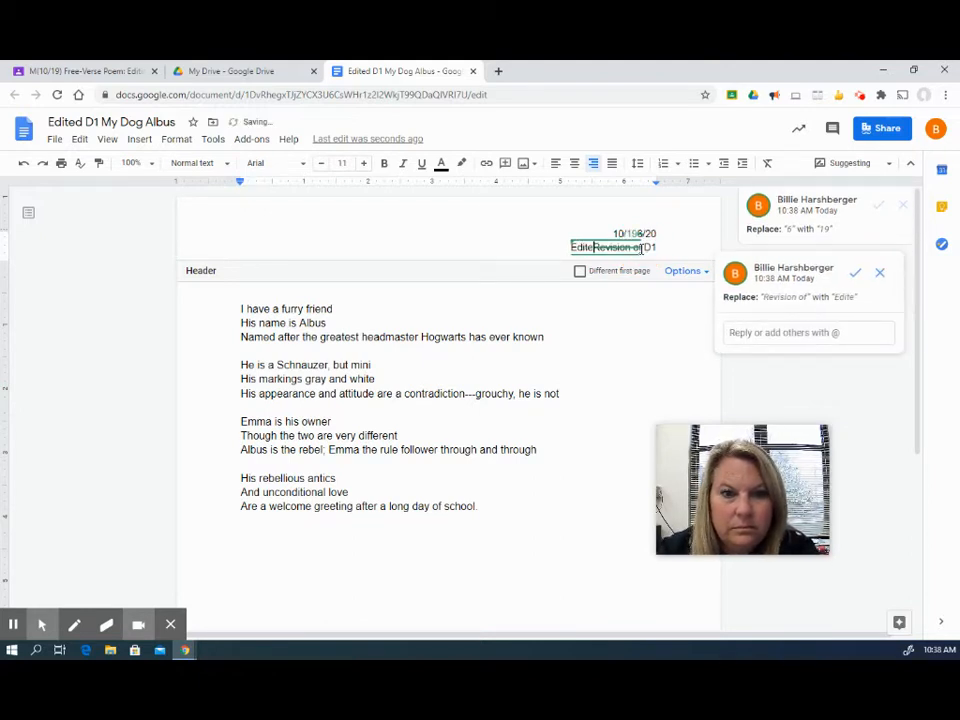
pyautogui.write('d')
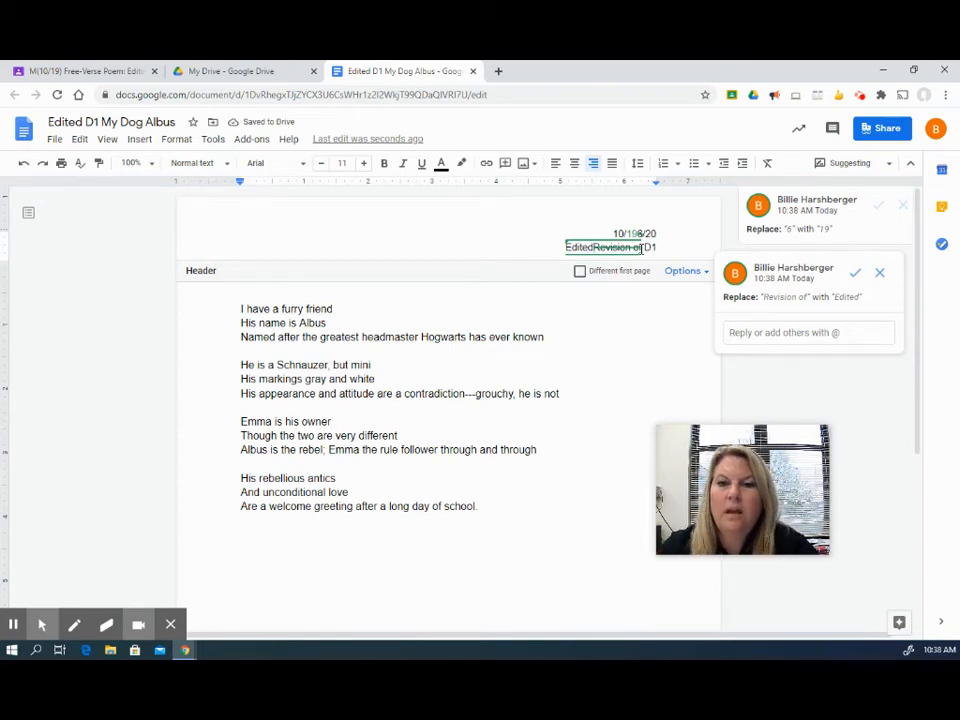
pyautogui.click(611, 343)
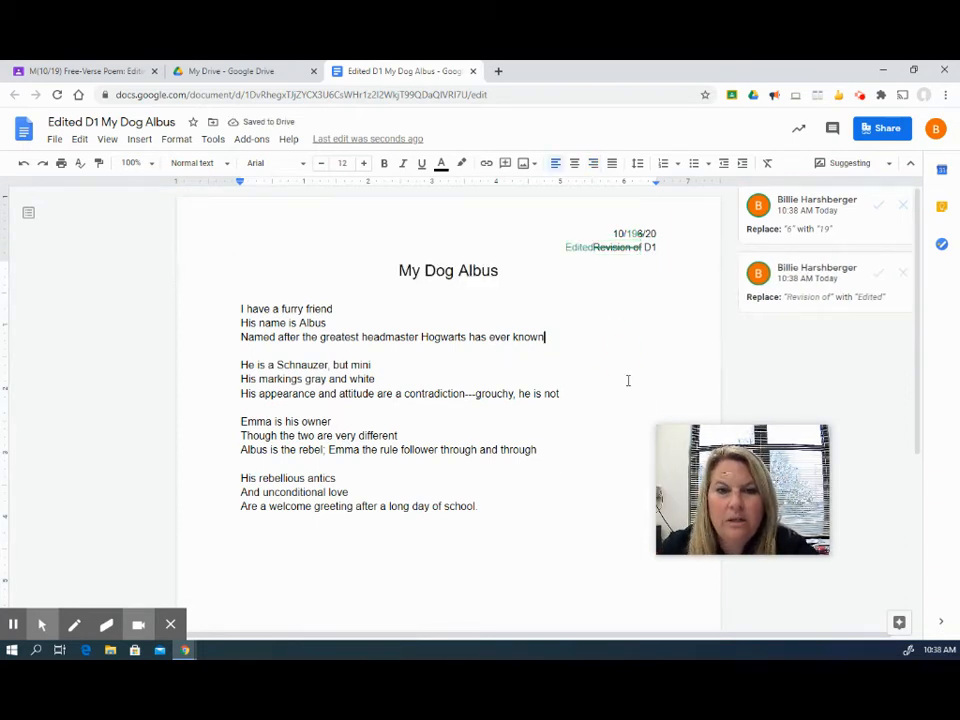
# - Open the Editing Checksheet attached to the Free-Verse Poem: Editing assignment in Classroom
pyautogui.click(111, 69)
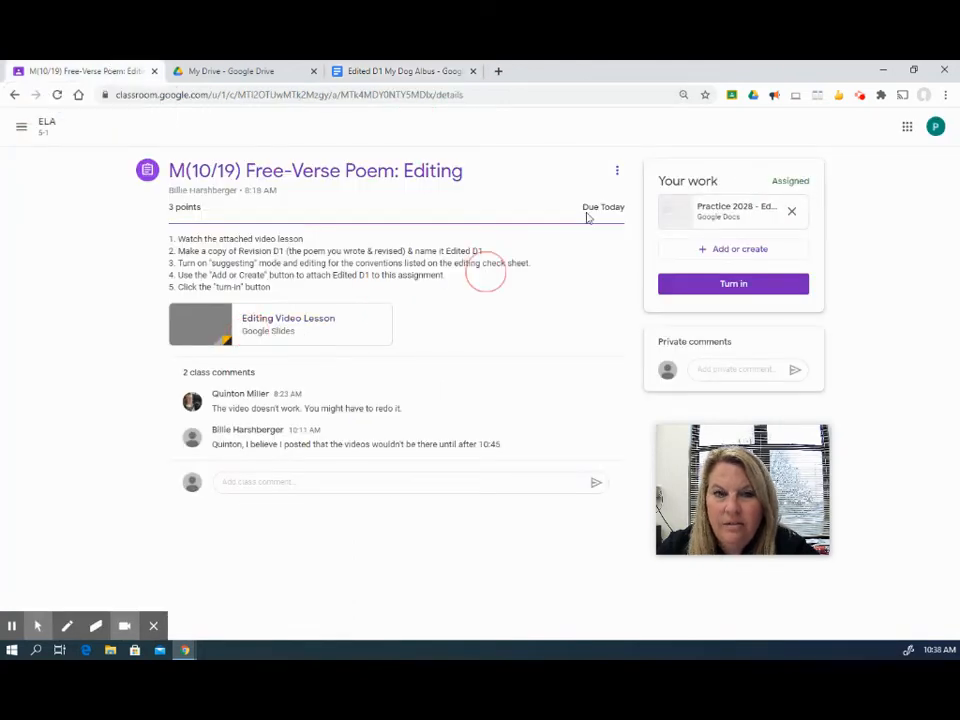
pyautogui.click(714, 212)
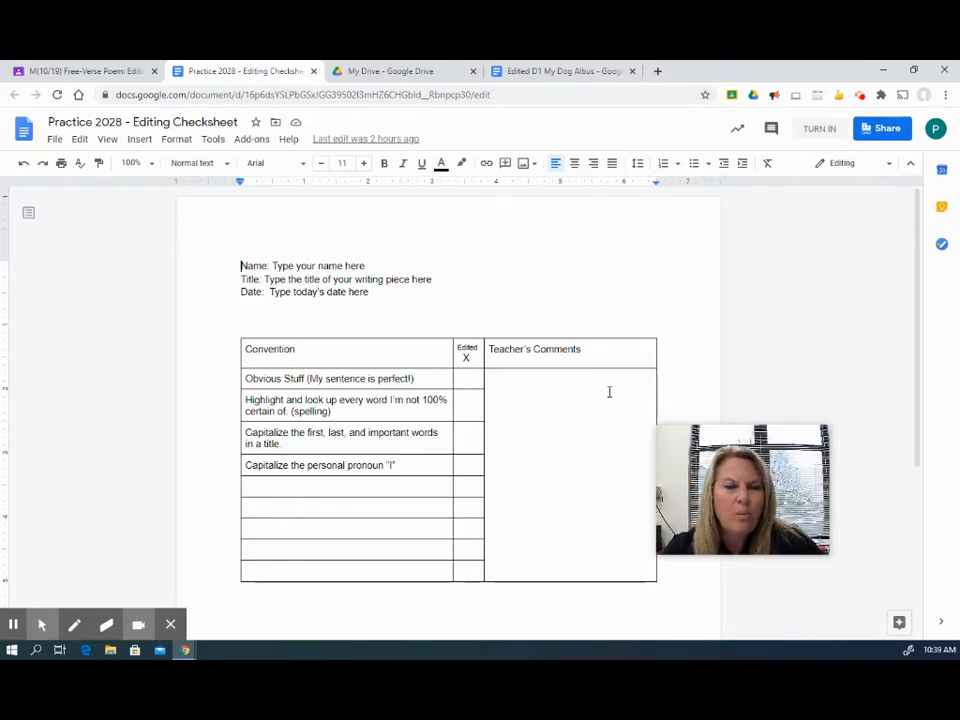
# - In Edited D1 My Dog Albus, suggest deleting the period after "school" at the end of the poem
pyautogui.click(564, 72)
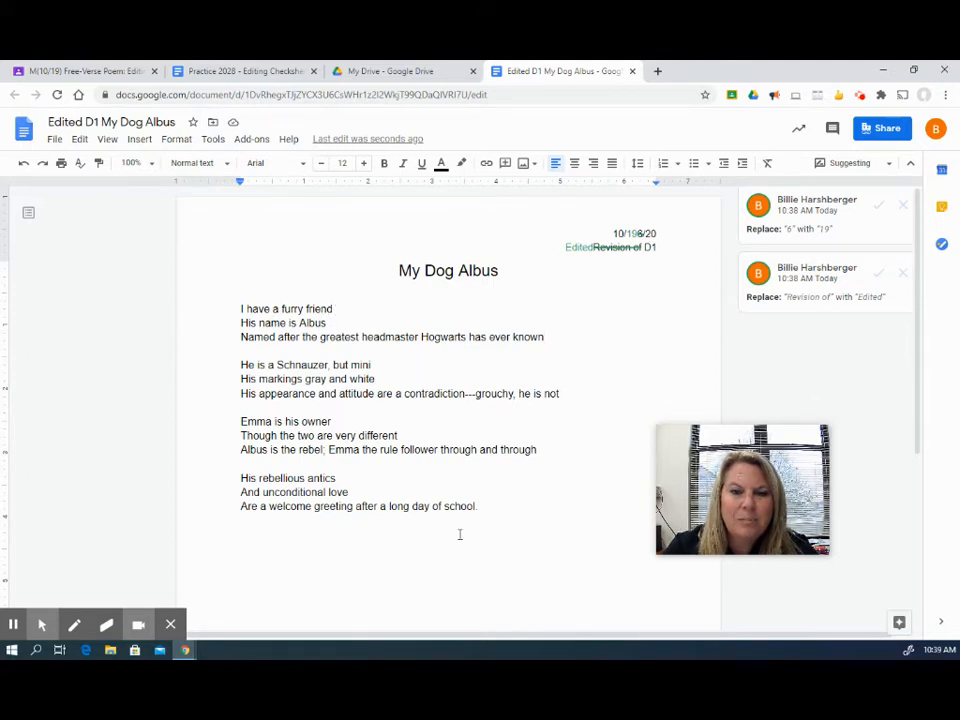
pyautogui.click(481, 506)
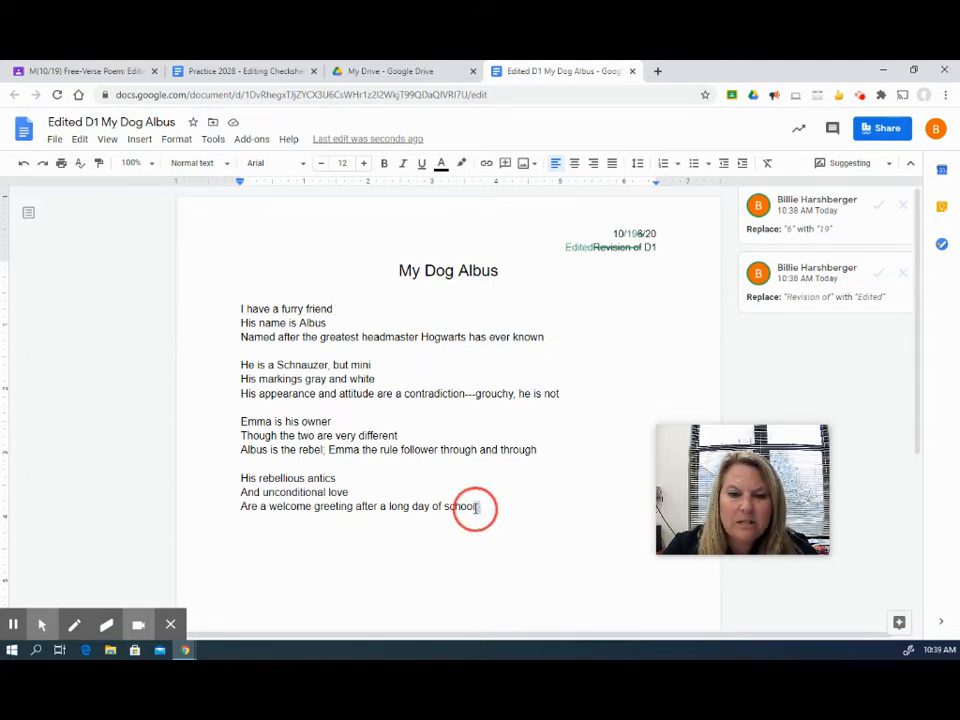
pyautogui.moveTo(478, 506); pyautogui.dragTo(481, 525)
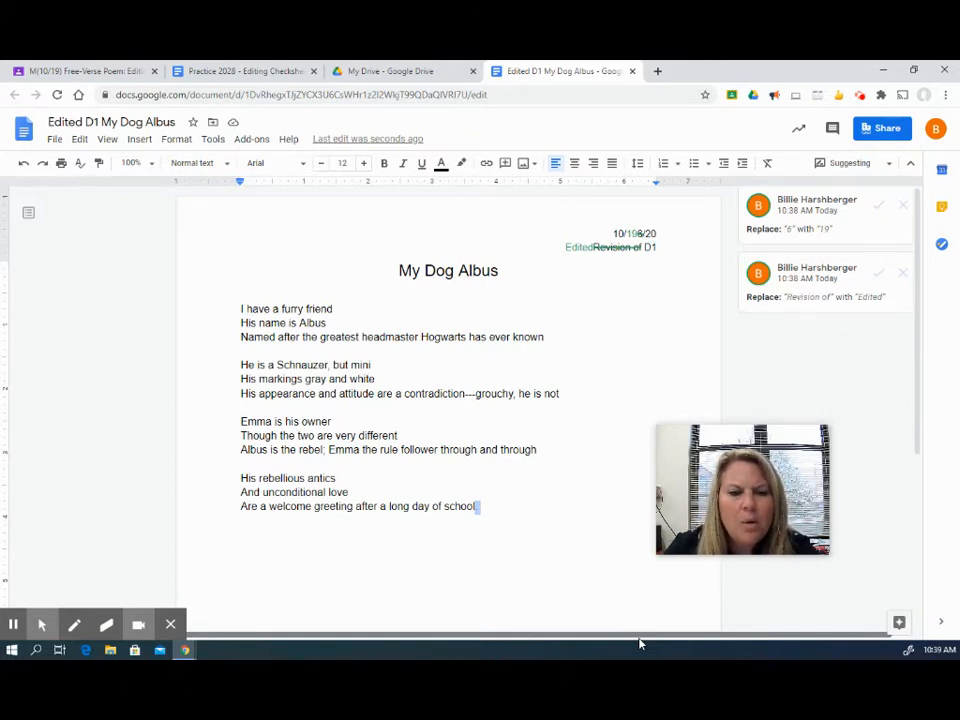
pyautogui.press('BackSpace')
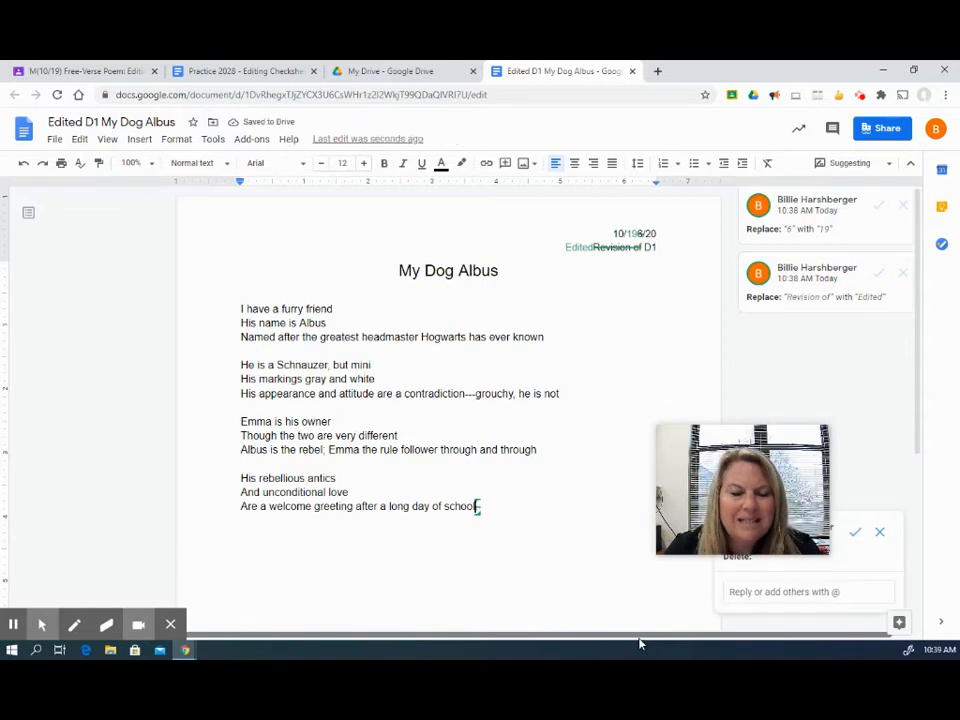
pyautogui.moveTo(739, 466); pyautogui.dragTo(721, 387)
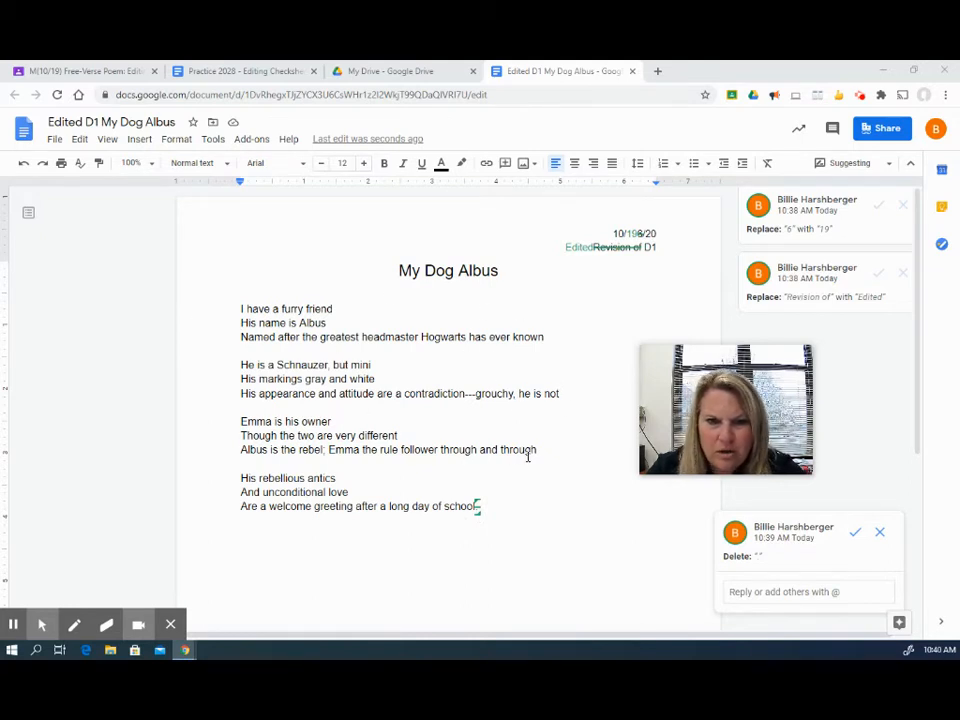
# - Mark the "Obvious Stuff (My sentence is perfect!)" convention as edited with an x in the Editing Checksheet
pyautogui.click(256, 72)
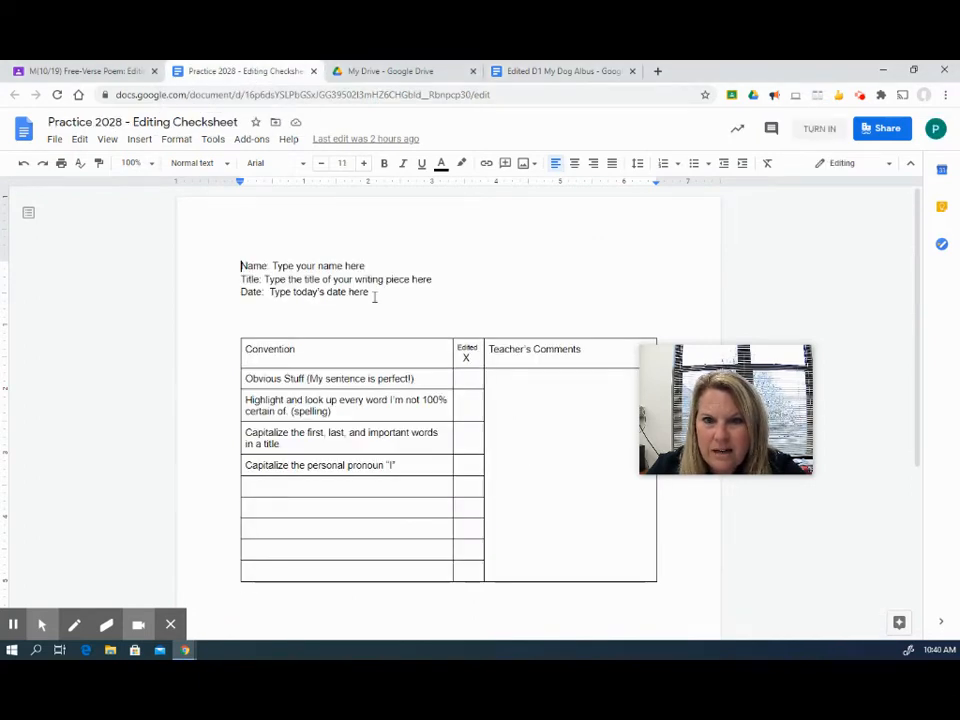
pyautogui.click(470, 380)
pyautogui.write('x')
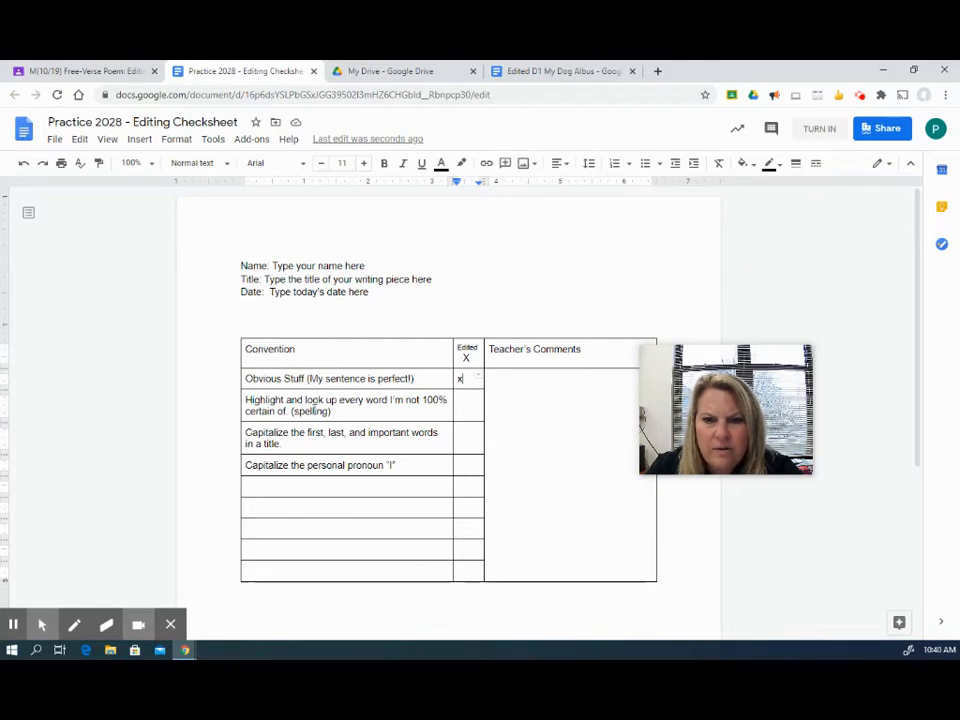
# - Return to the poem document and highlight the word "headmaster" in yellow
pyautogui.click(533, 70)
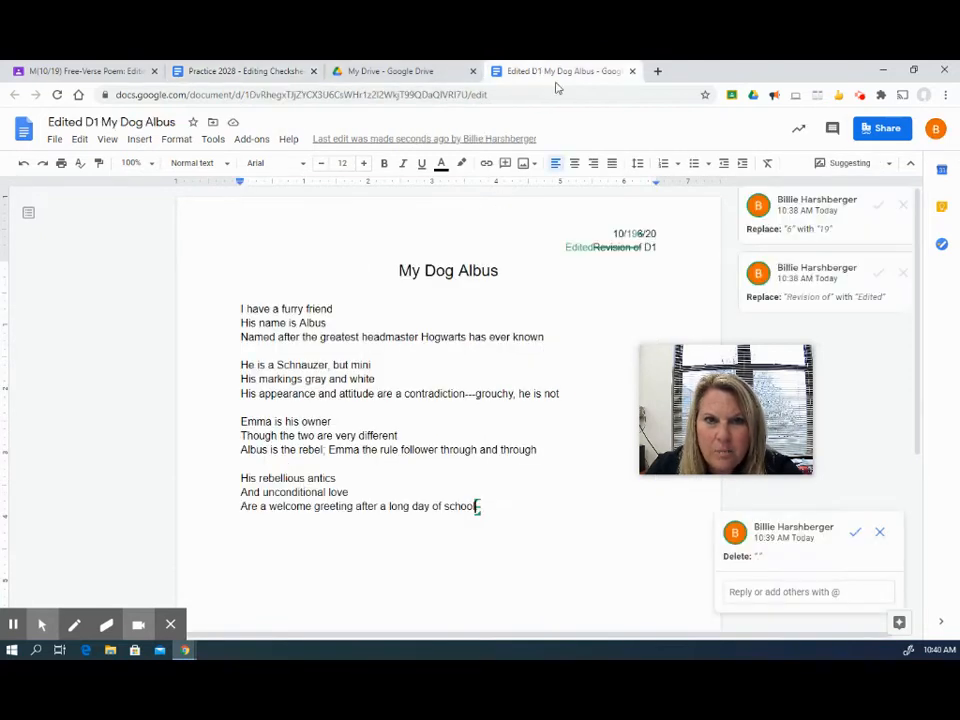
pyautogui.click(462, 164)
pyautogui.click(510, 226)
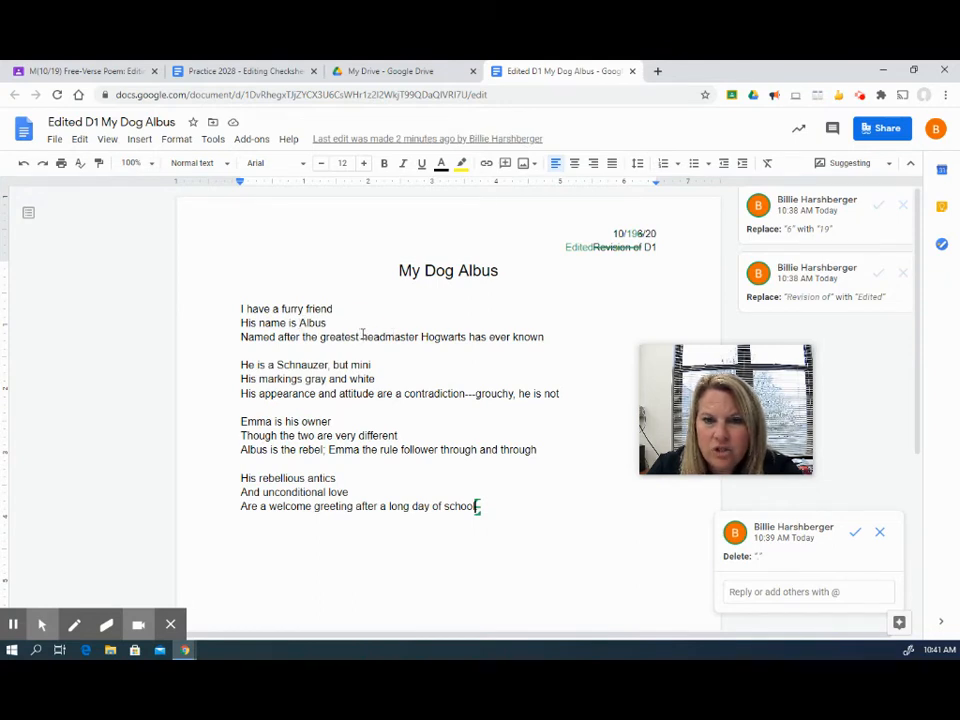
pyautogui.moveTo(362, 336); pyautogui.dragTo(420, 337)
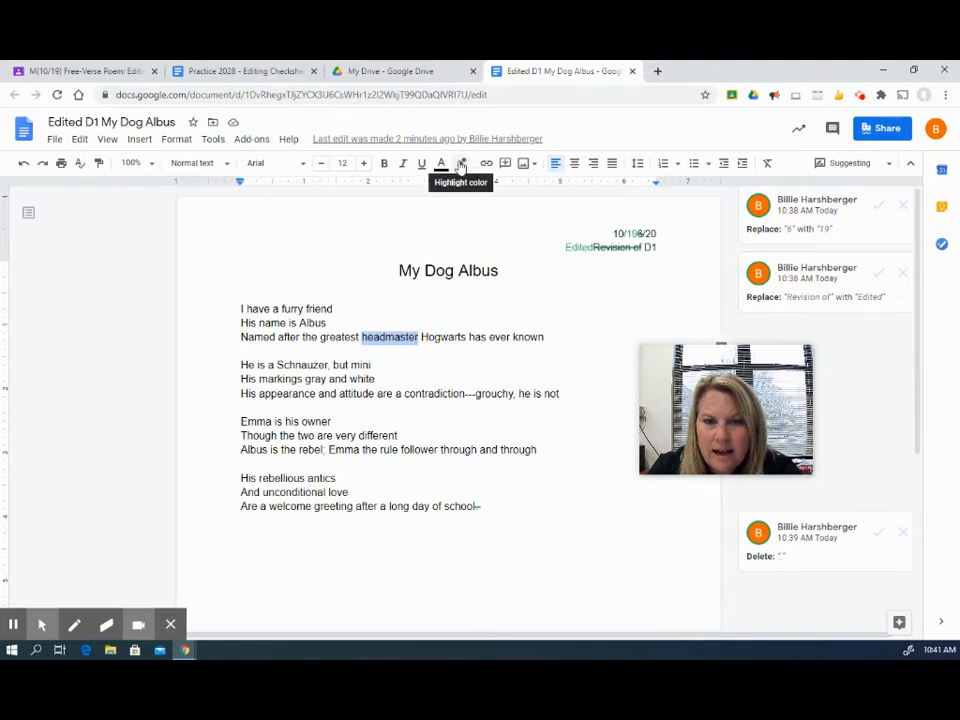
pyautogui.click(461, 163)
pyautogui.click(507, 224)
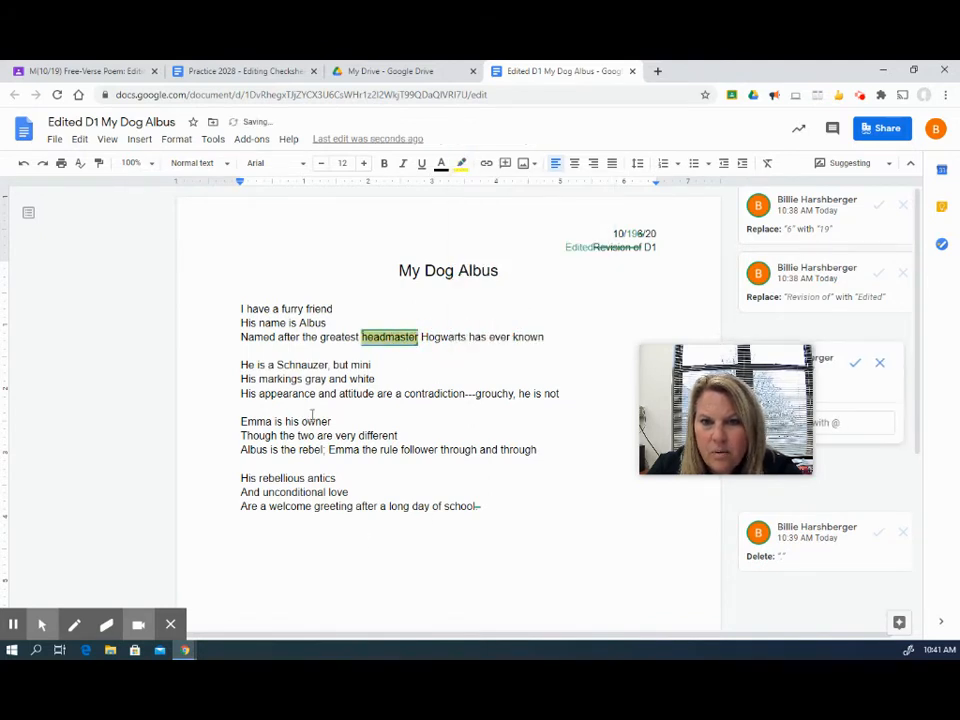
# - Highlight the words "Schnauzer" and "rebellious" in the poem in yellow
pyautogui.moveTo(277, 365); pyautogui.dragTo(328, 365)
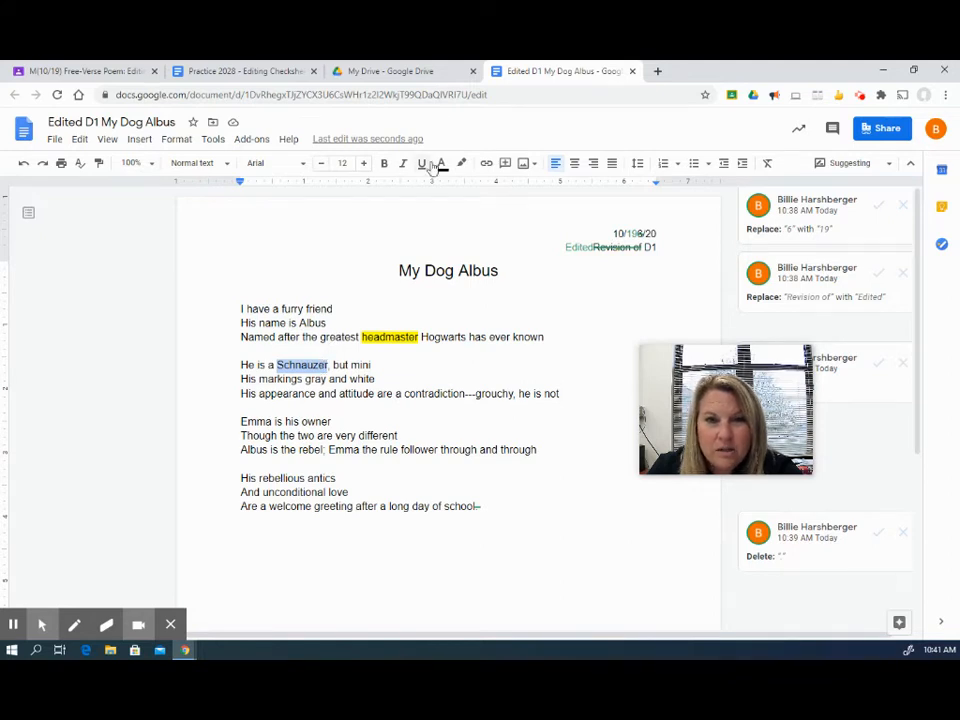
pyautogui.click(462, 164)
pyautogui.click(510, 226)
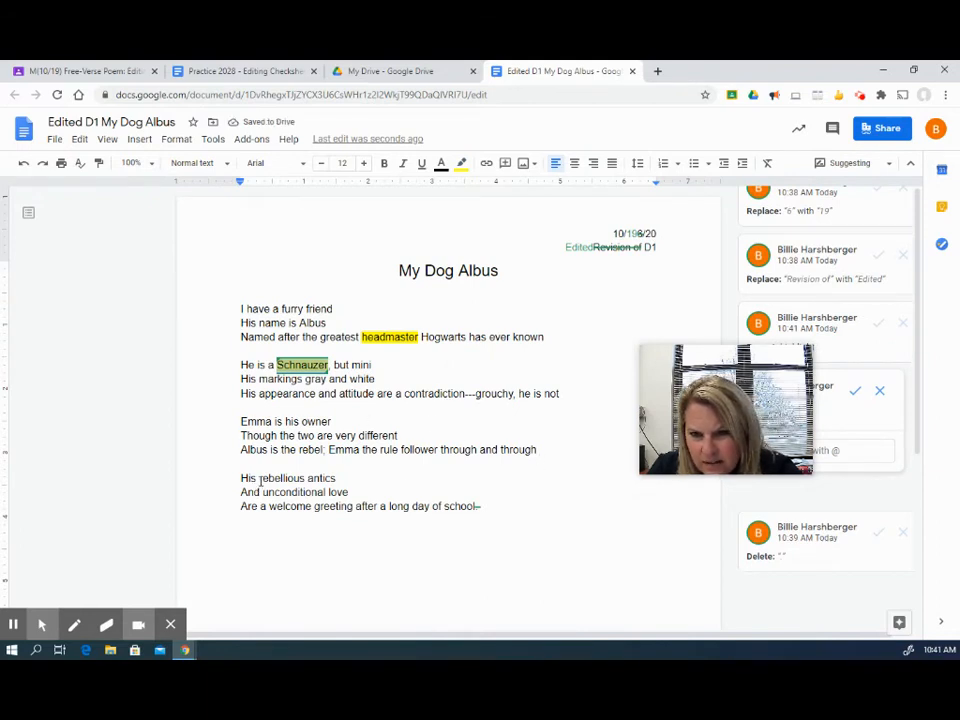
pyautogui.moveTo(260, 478); pyautogui.dragTo(306, 478)
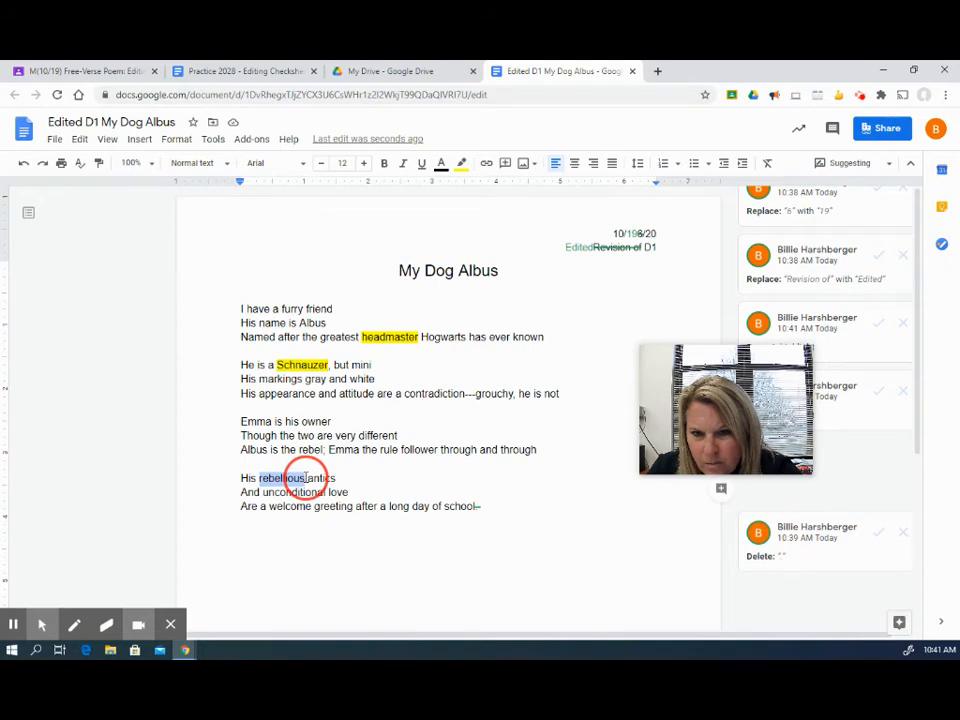
pyautogui.click(461, 164)
pyautogui.click(525, 226)
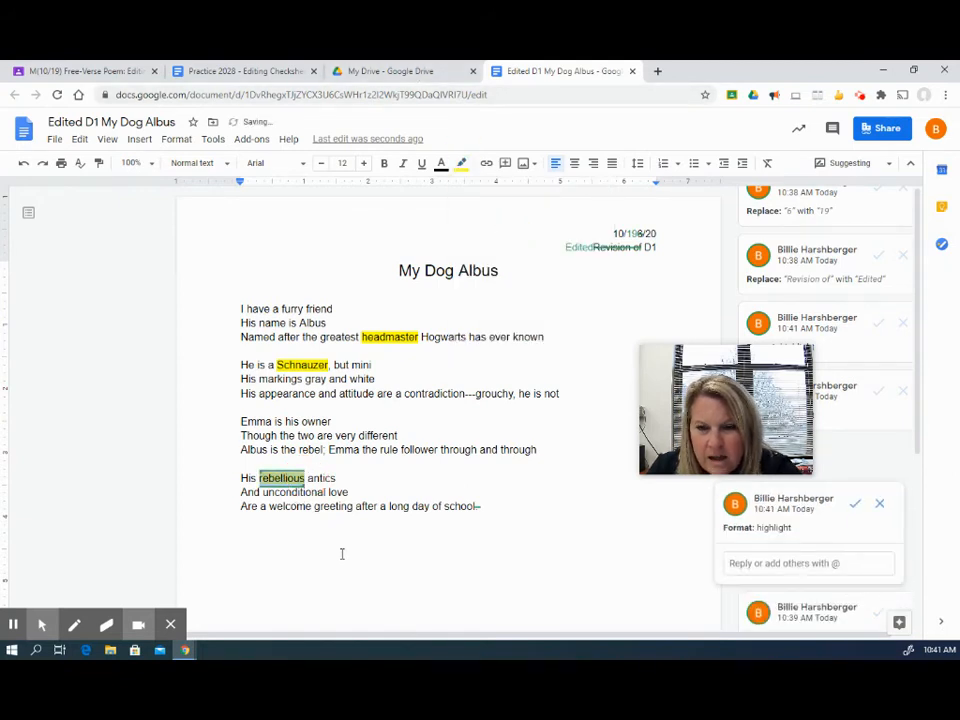
# - Run the spelling and grammar check on the poem document
pyautogui.click(214, 140)
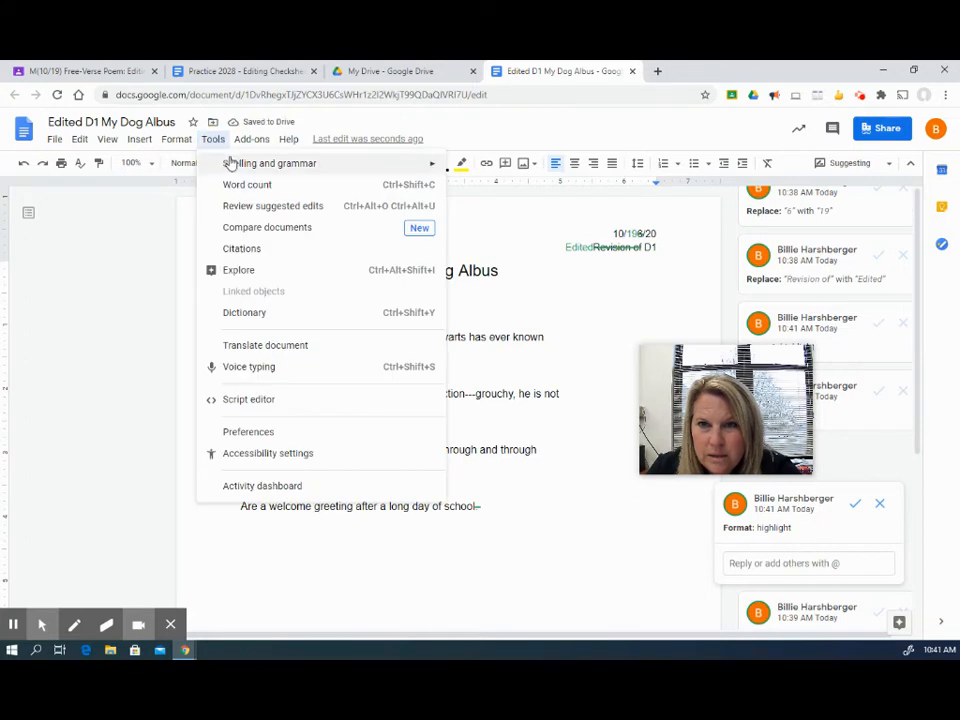
pyautogui.moveTo(230, 172)
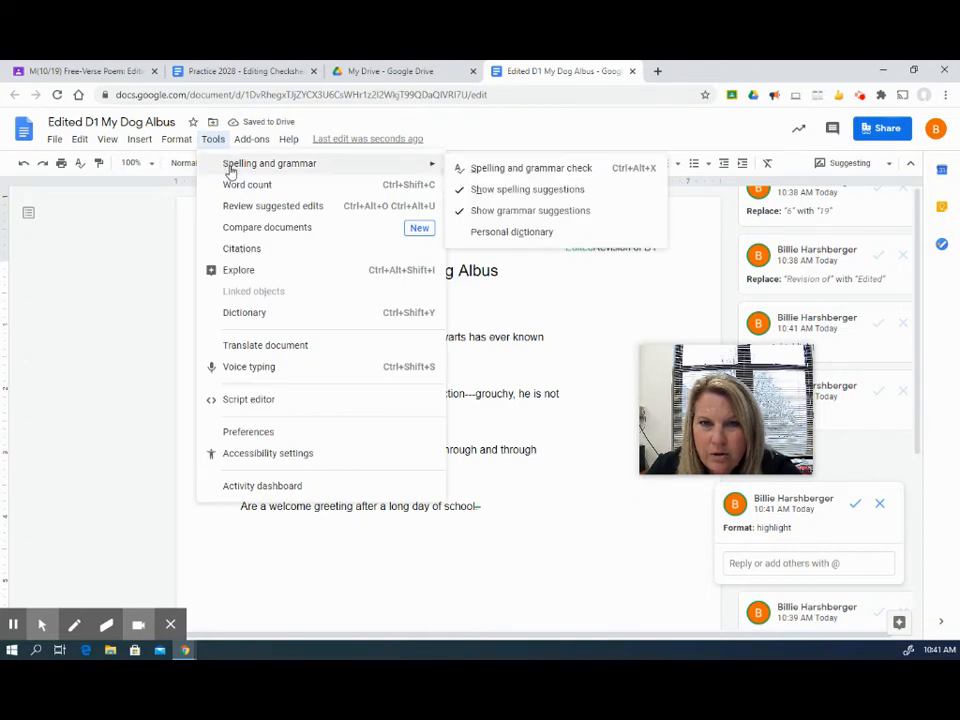
pyautogui.click(506, 170)
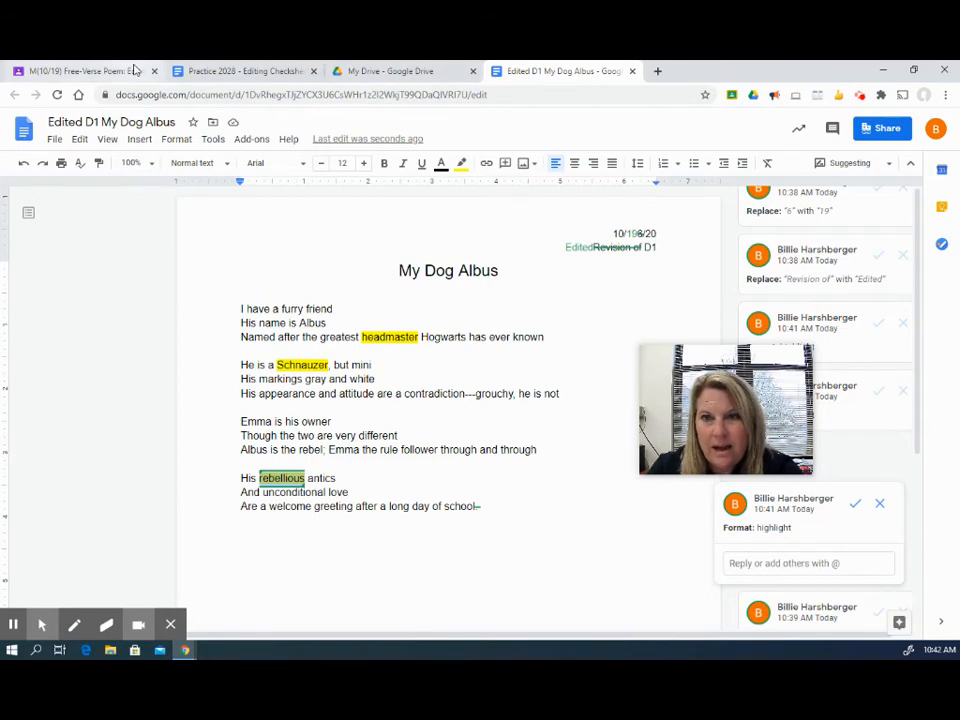
# - Mark the "Highlight and look up every word" spelling convention with an x in the Editing Checksheet, and return to the poem
pyautogui.click(204, 74)
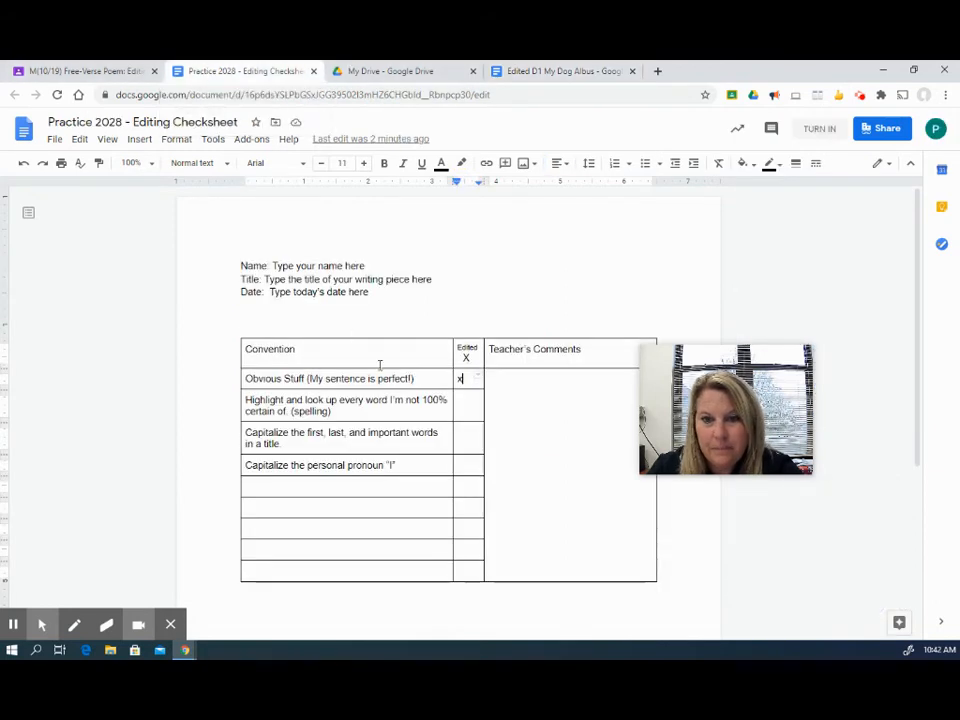
pyautogui.doubleClick(473, 405)
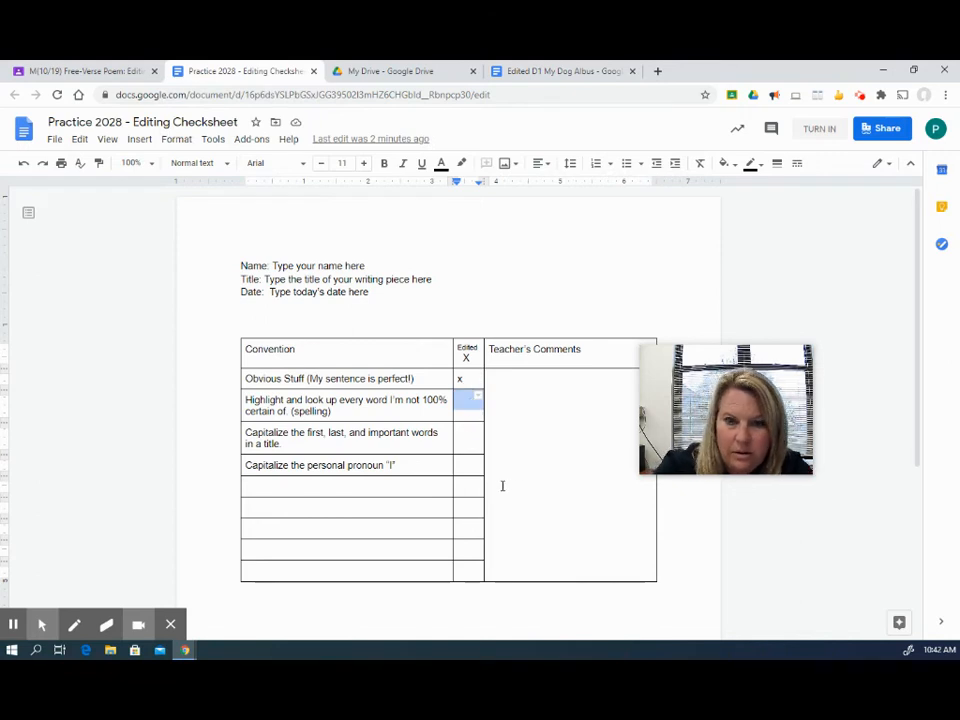
pyautogui.write('x')
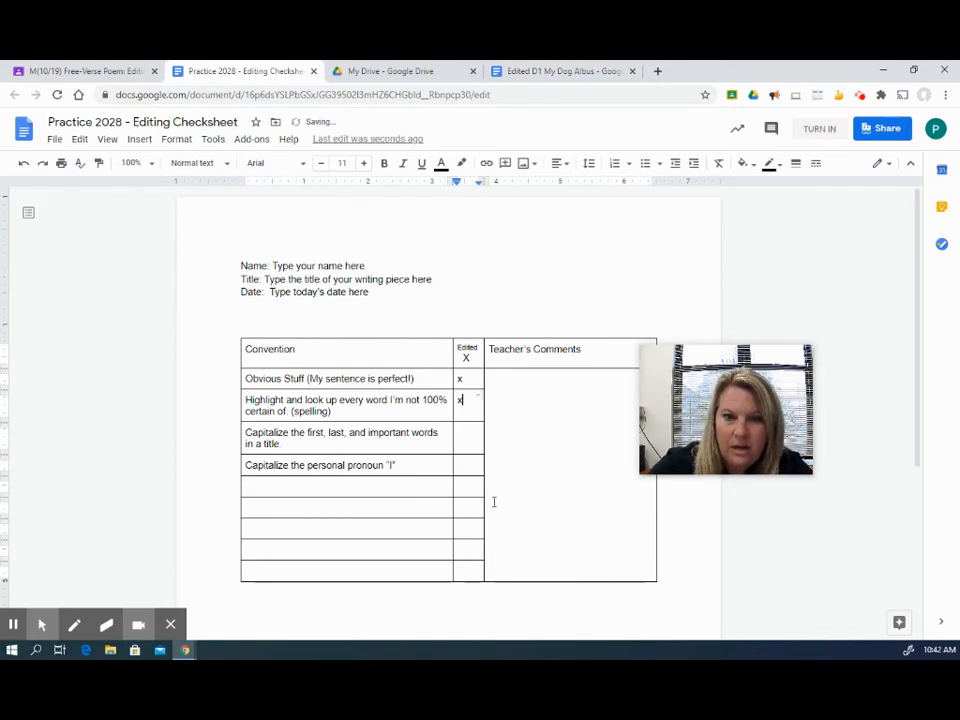
pyautogui.click(519, 72)
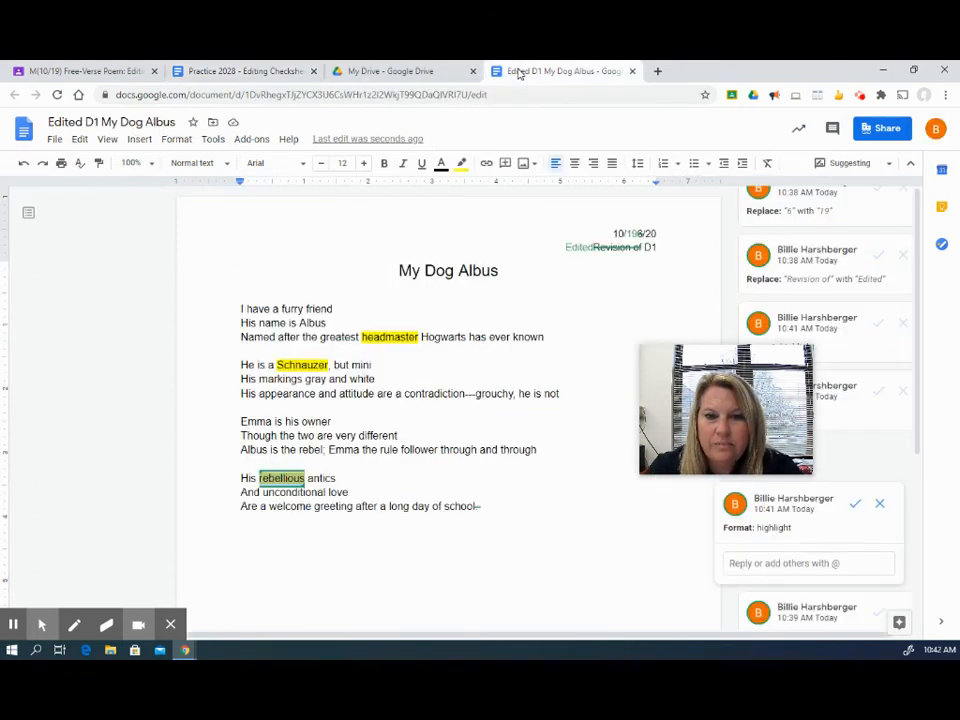
# - Consult the Editing Checksheet, and replace the poem's title with "I Solemnly Swear I am Up to No Good" as a suggested edit
pyautogui.click(302, 72)
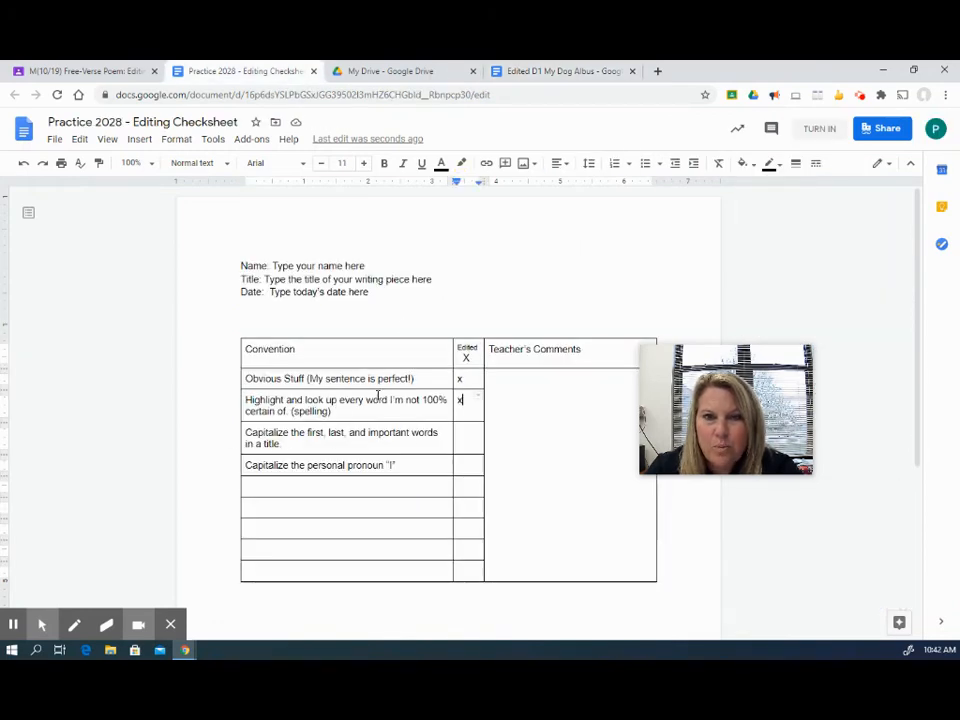
pyautogui.click(535, 70)
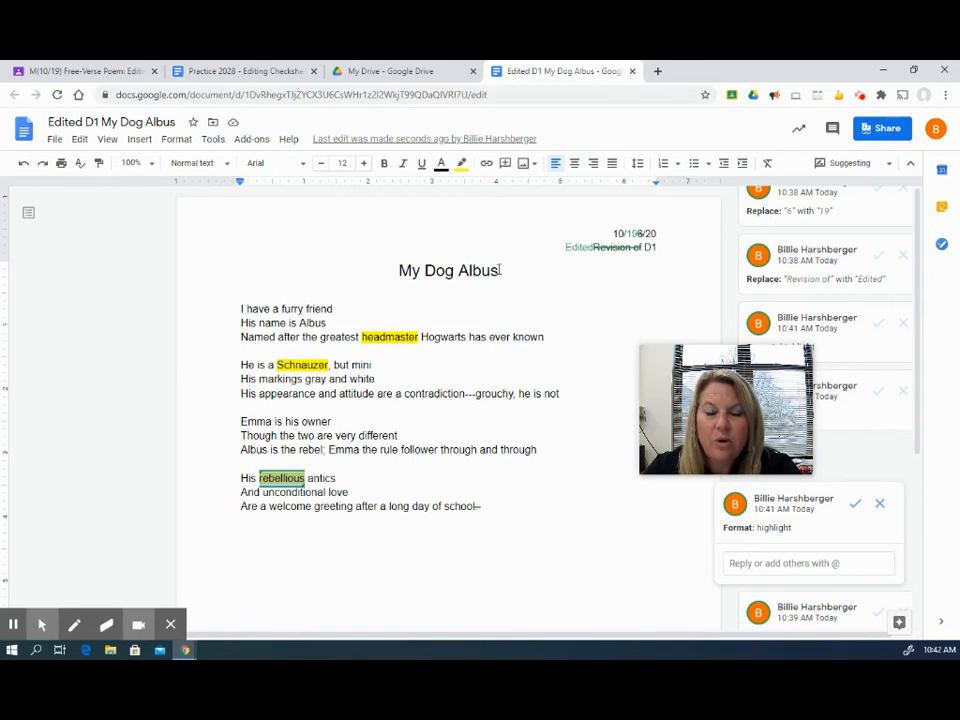
pyautogui.moveTo(502, 270); pyautogui.dragTo(400, 270)
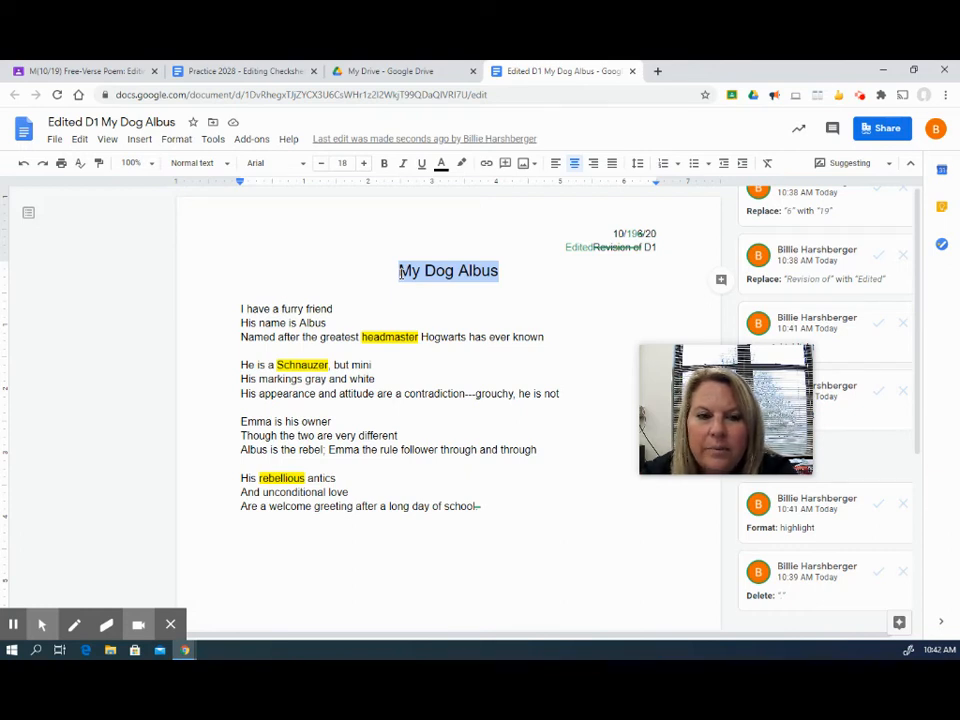
pyautogui.write('I')
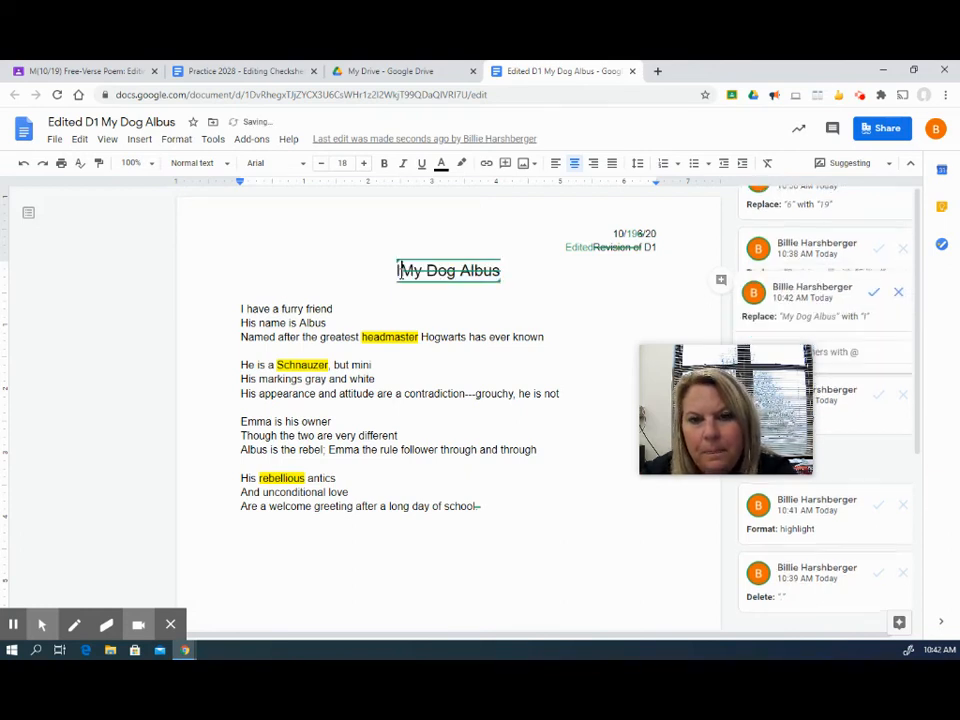
pyautogui.write(' So')
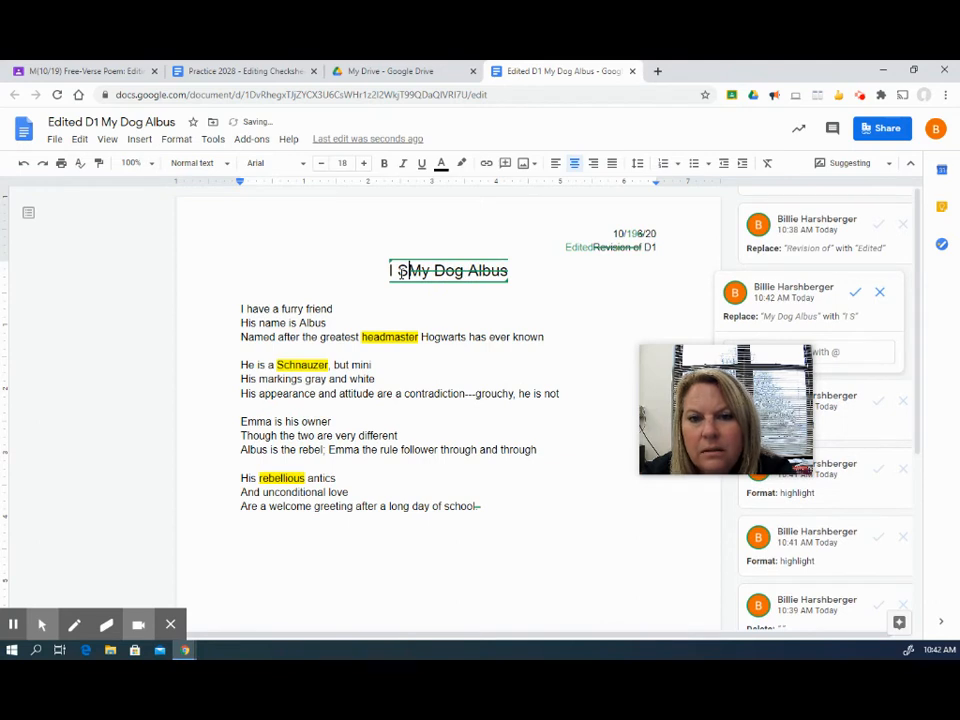
pyautogui.write('lemn')
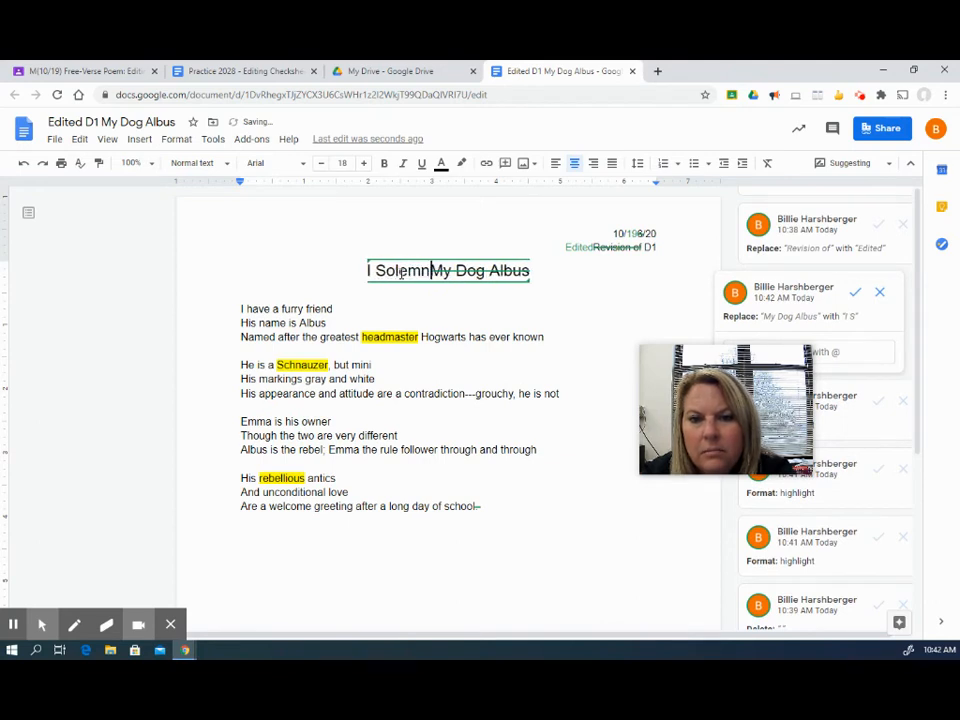
pyautogui.write('ly Swe')
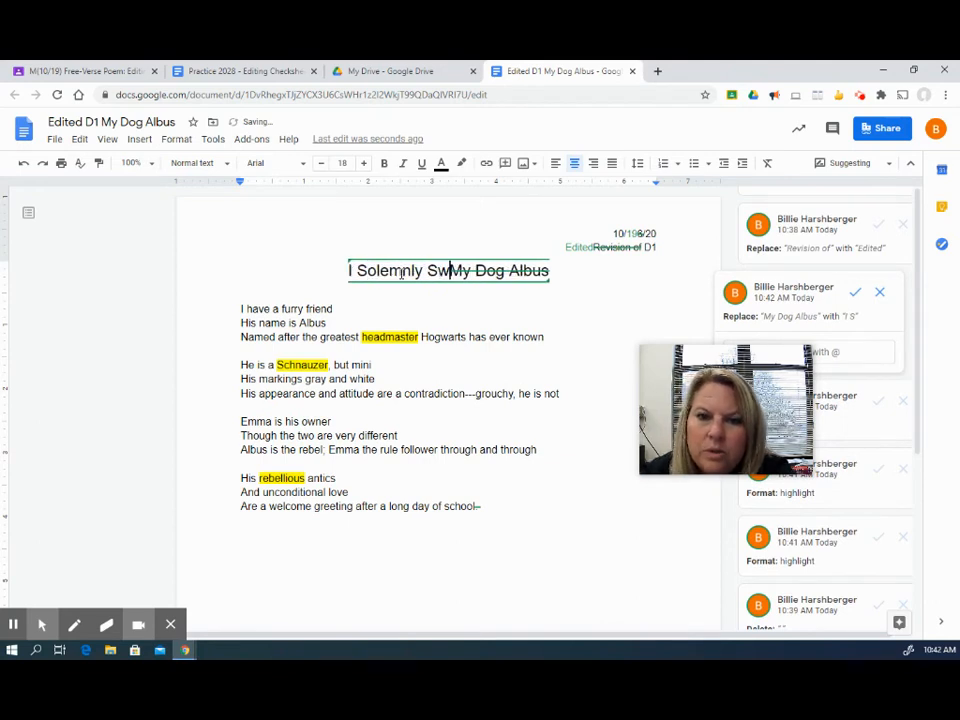
pyautogui.write('ar I am')
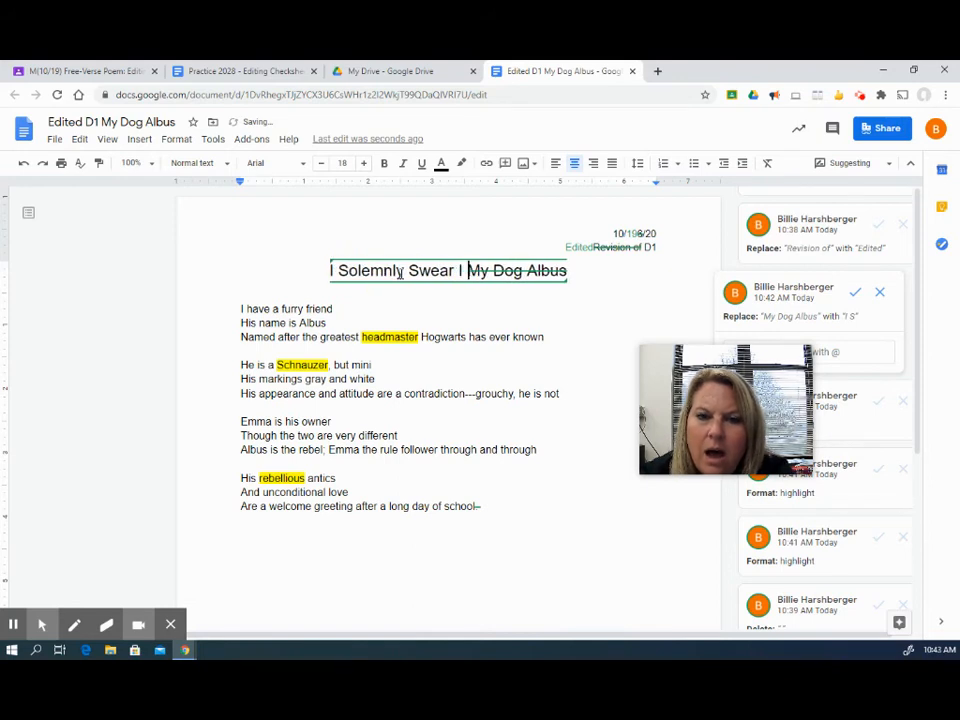
pyautogui.write(' Up')
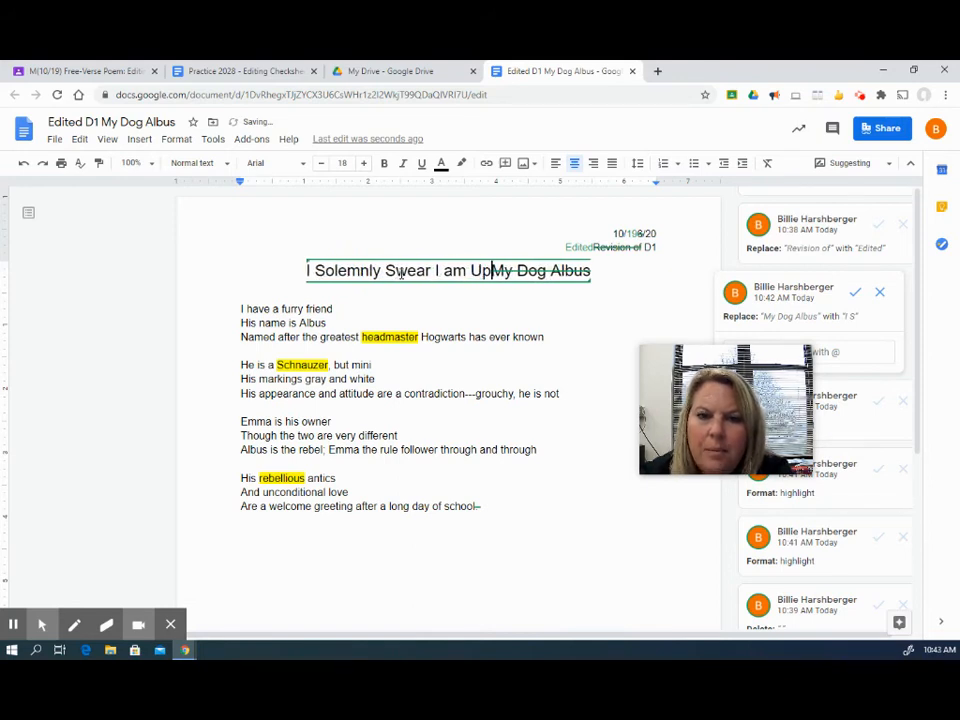
pyautogui.write(' to')
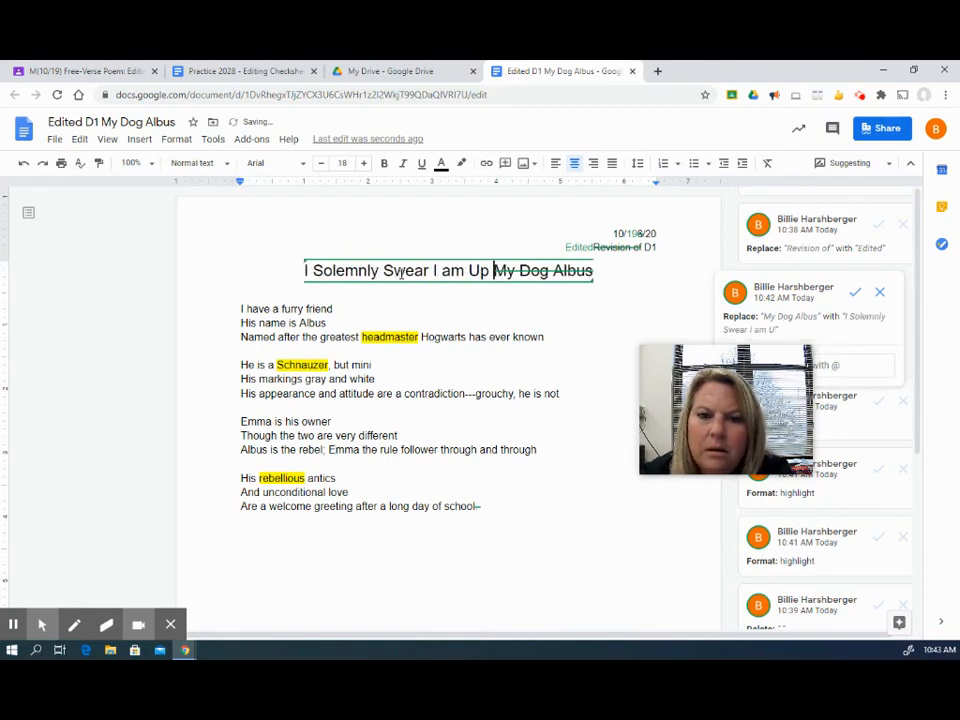
pyautogui.write(' No Goo')
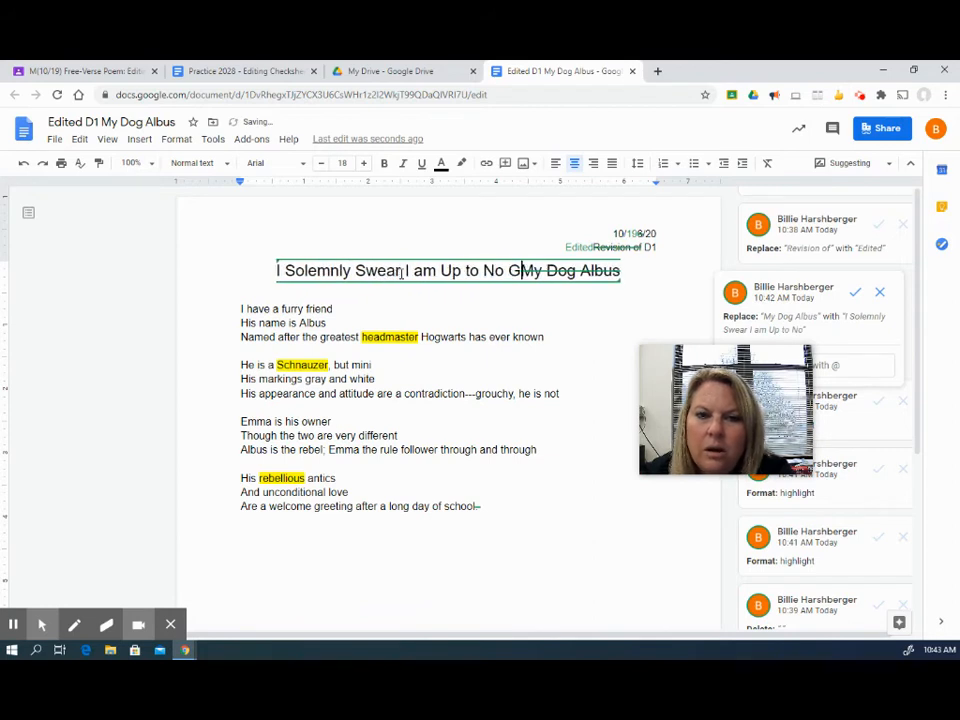
pyautogui.write('d')
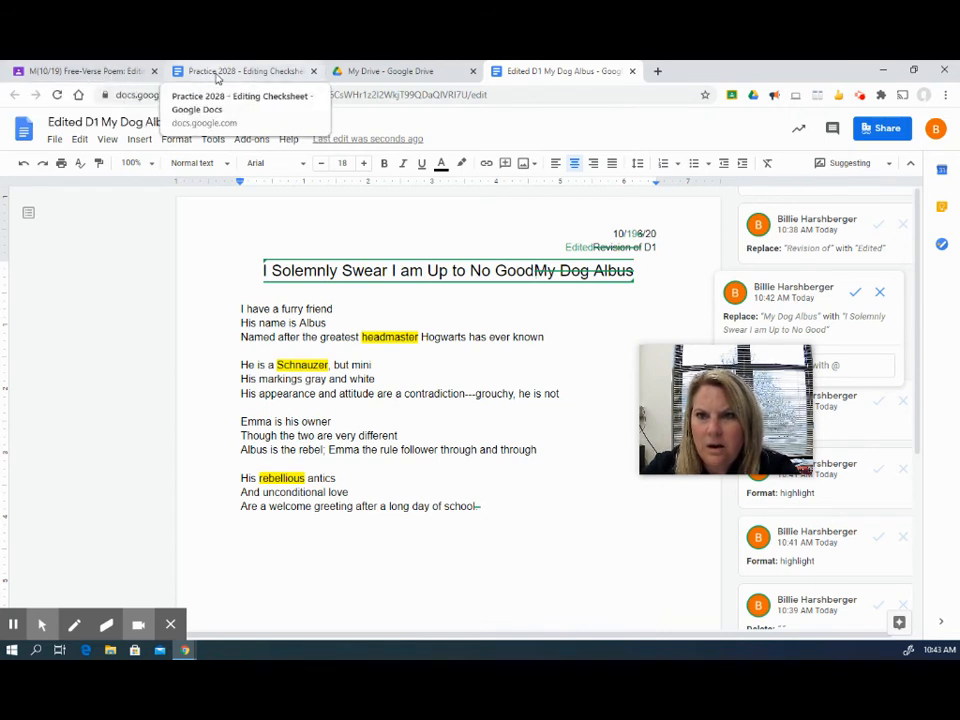
# - Mark the title capitalization convention with an x in the Editing Checksheet, and return to the poem to check it for the next convention
pyautogui.click(214, 71)
pyautogui.doubleClick(466, 433)
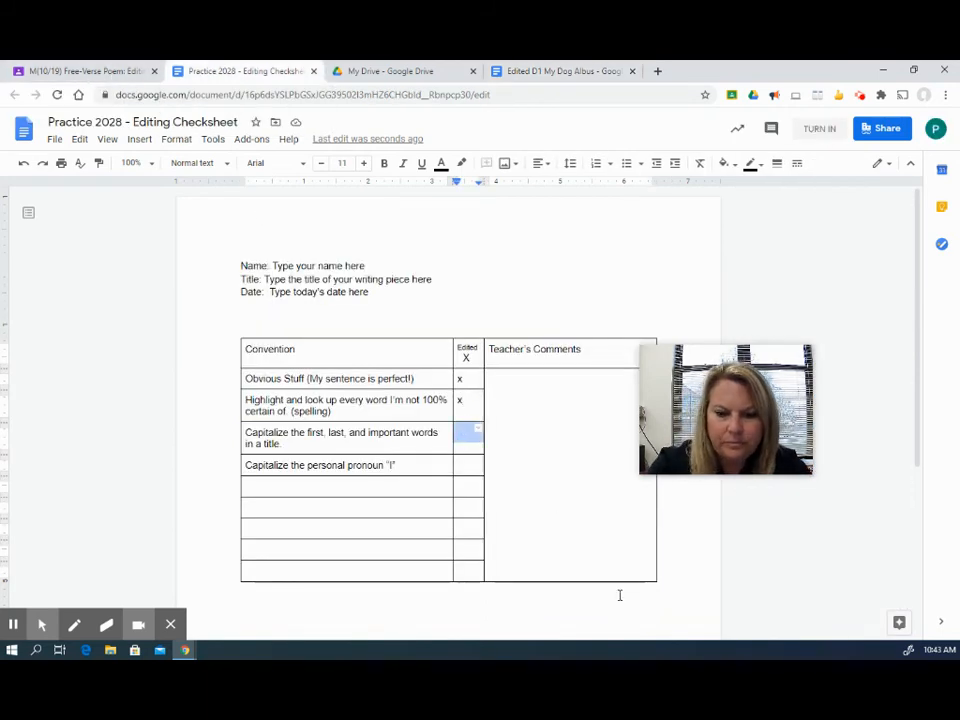
pyautogui.write('x')
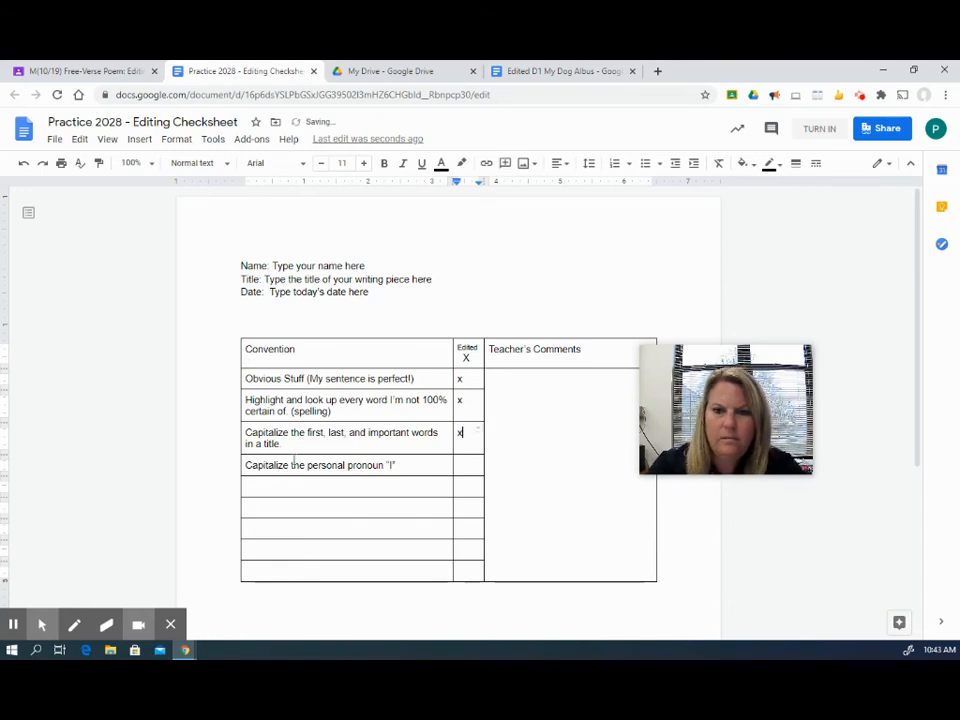
pyautogui.click(540, 70)
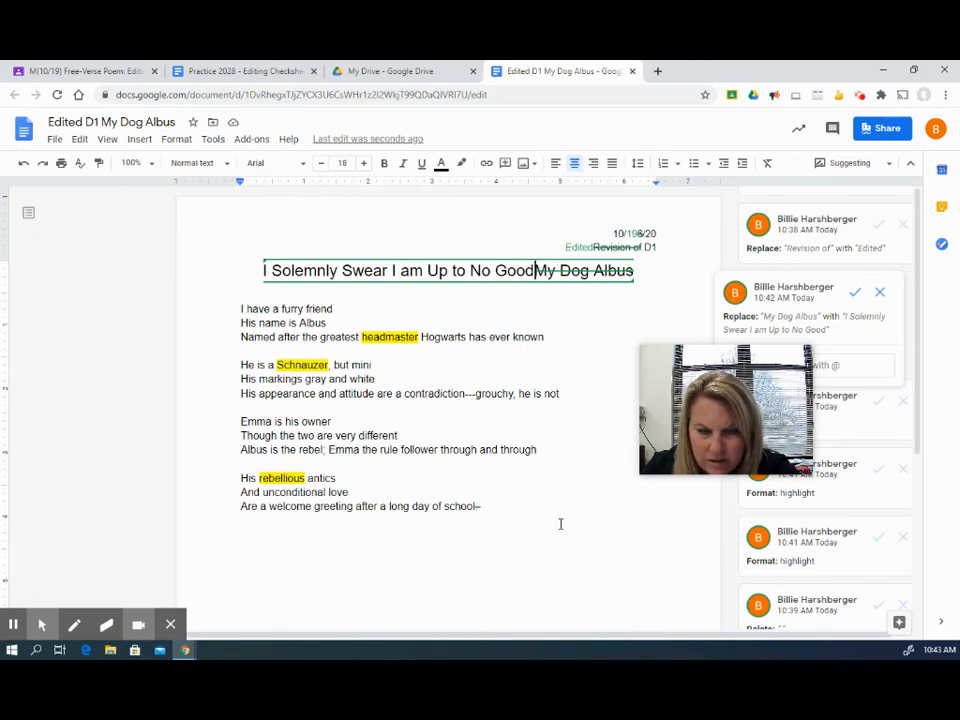
# - Mark the "Capitalize the personal pronoun I" convention with an x in the Editing Checksheet, and go back to the poem
pyautogui.click(197, 72)
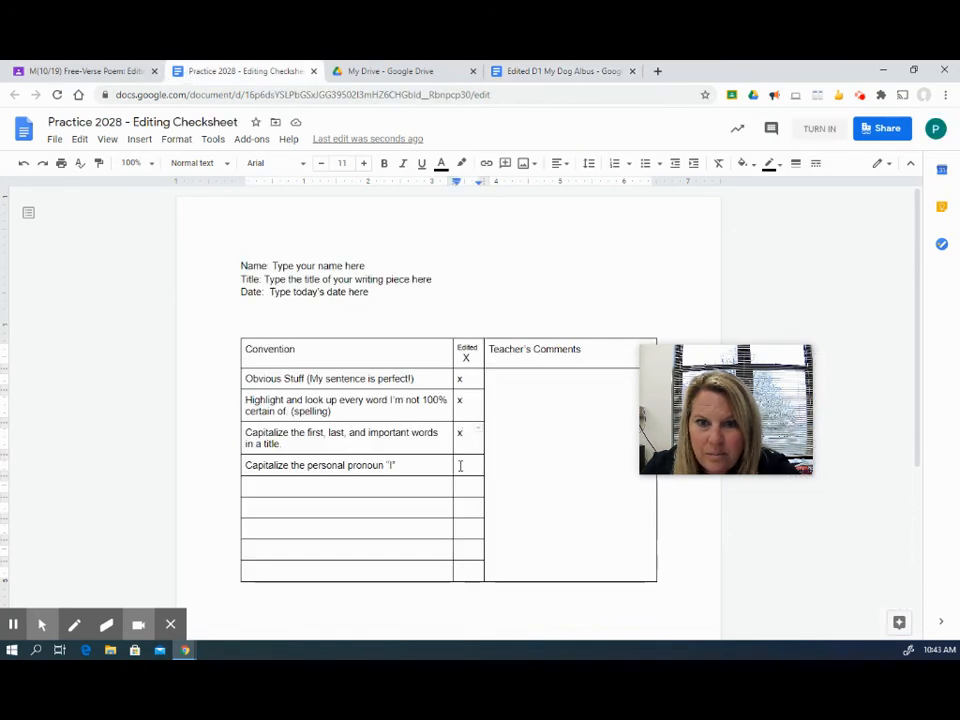
pyautogui.doubleClick(464, 468)
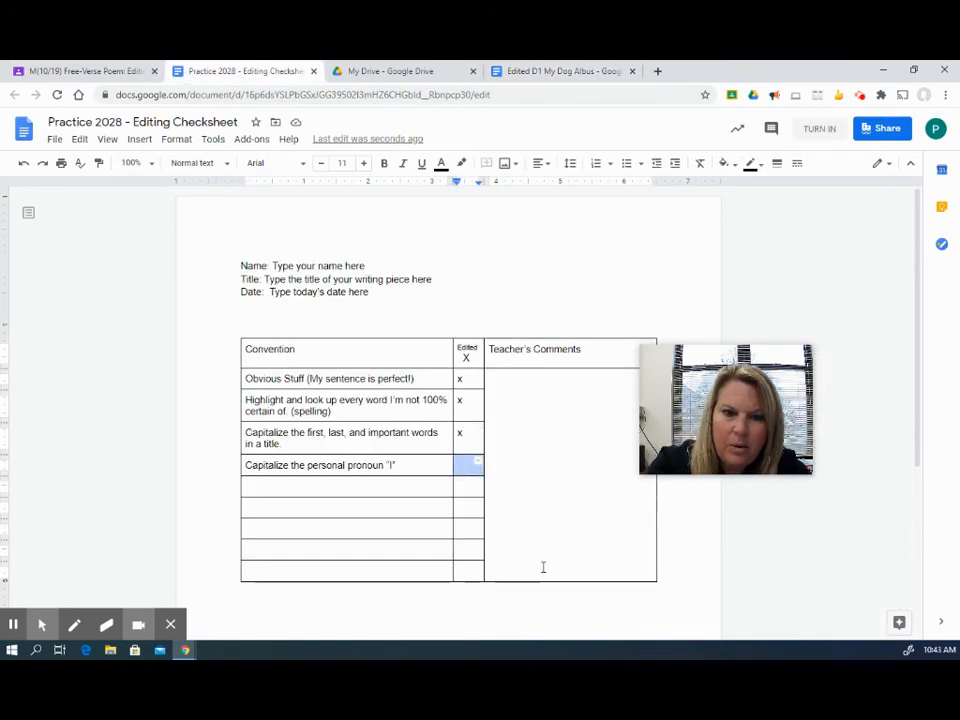
pyautogui.write('x')
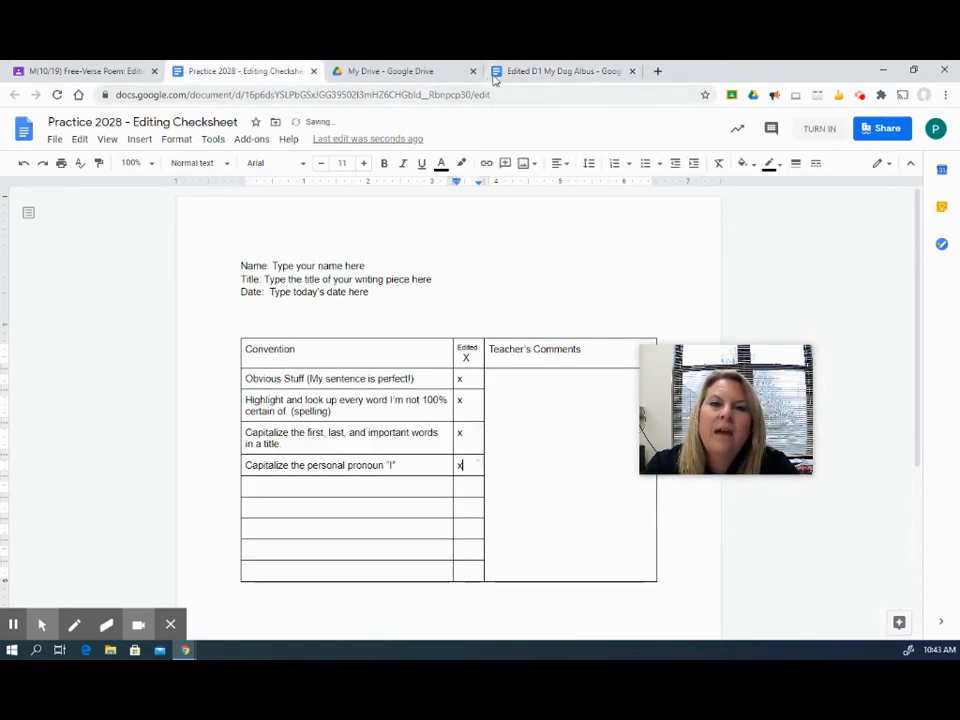
pyautogui.click(536, 72)
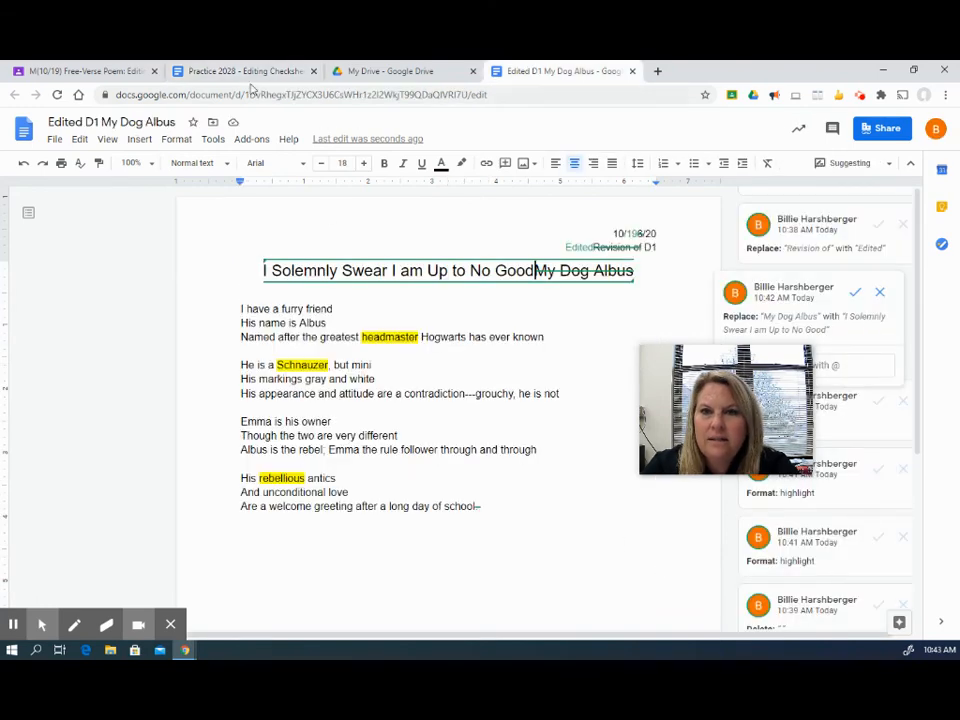
# - In the Classroom assignment "M(10/19) Free-Verse Poem: Editing", attach the first recent "Practice 2028 - Exec..." document from Google Drive
pyautogui.click(125, 74)
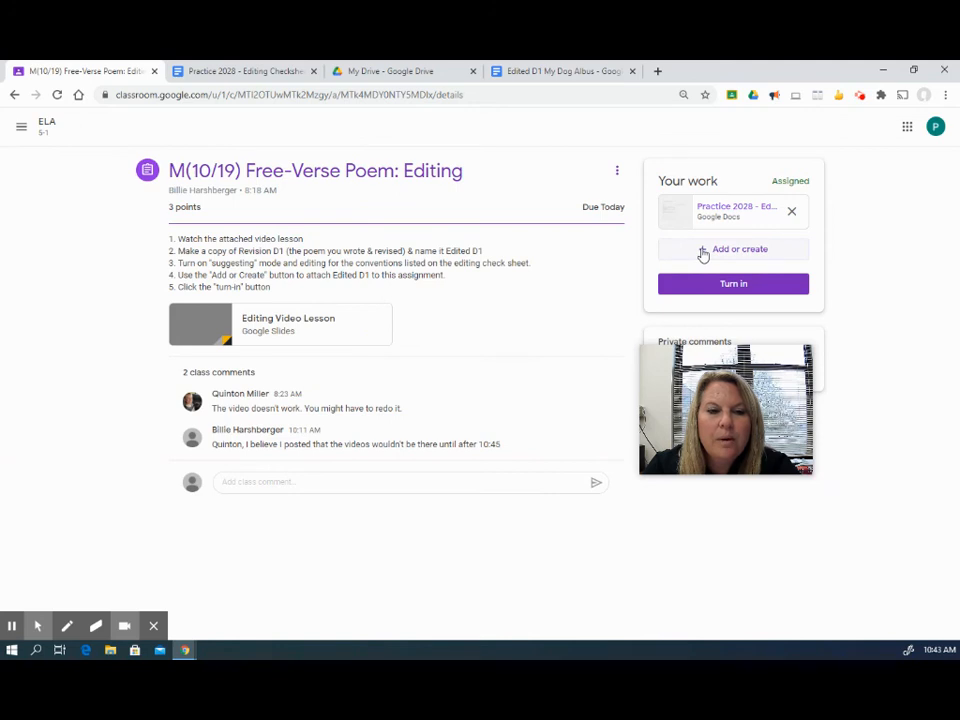
pyautogui.click(703, 252)
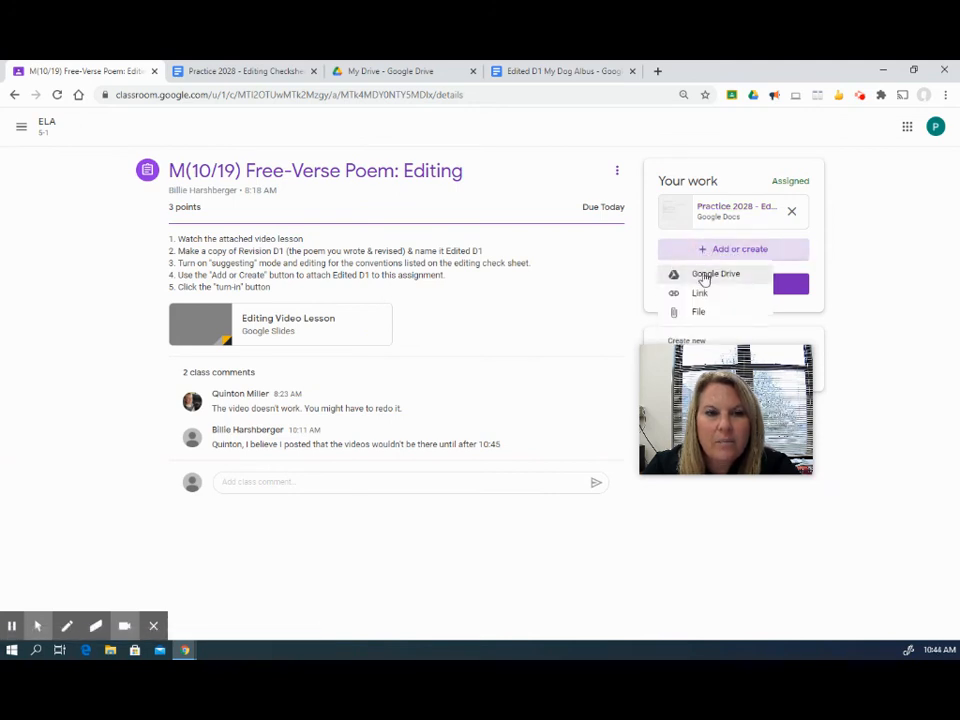
pyautogui.click(704, 276)
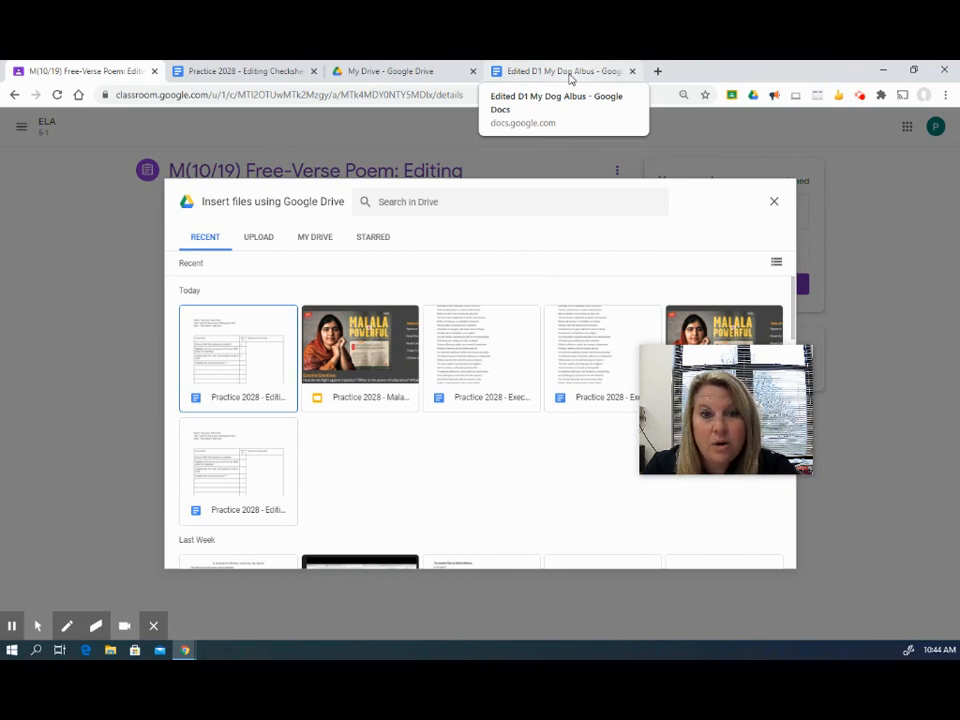
pyautogui.click(658, 621)
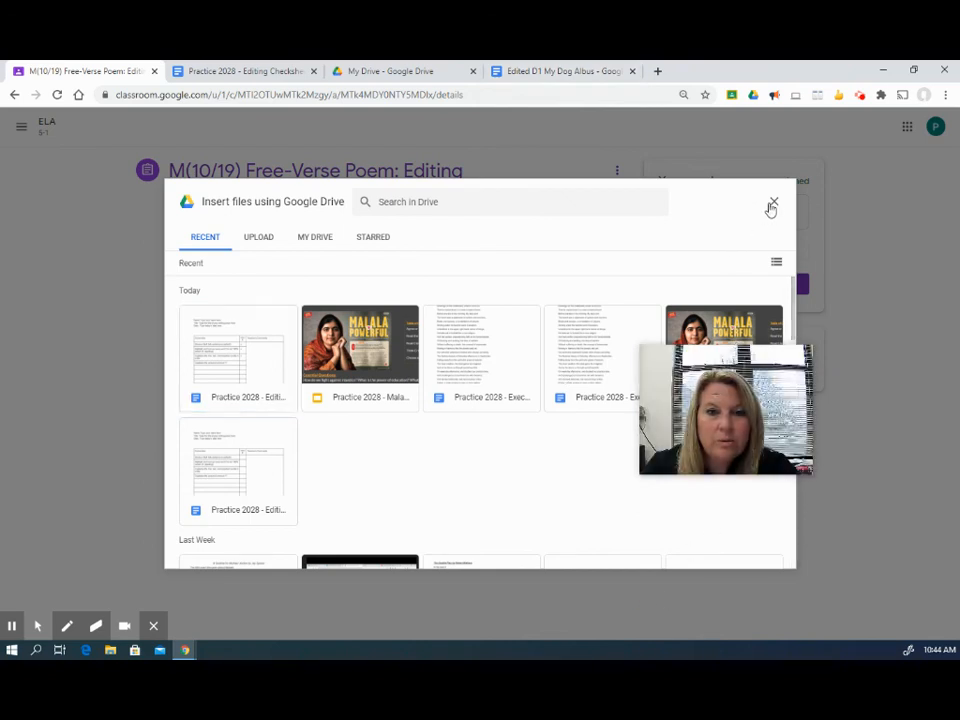
pyautogui.click(510, 404)
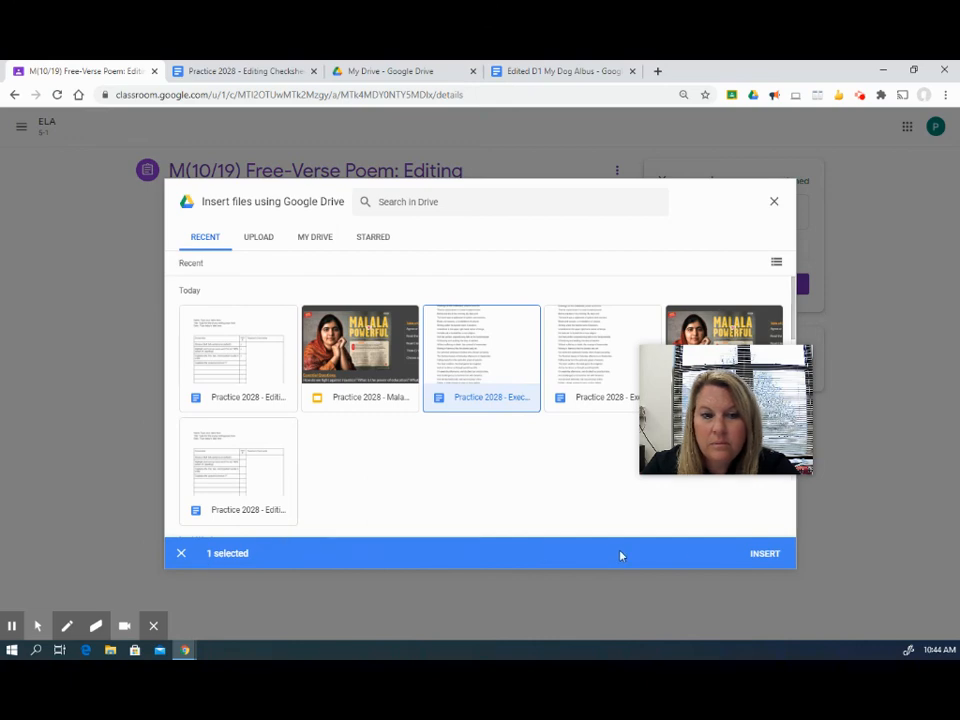
pyautogui.click(766, 557)
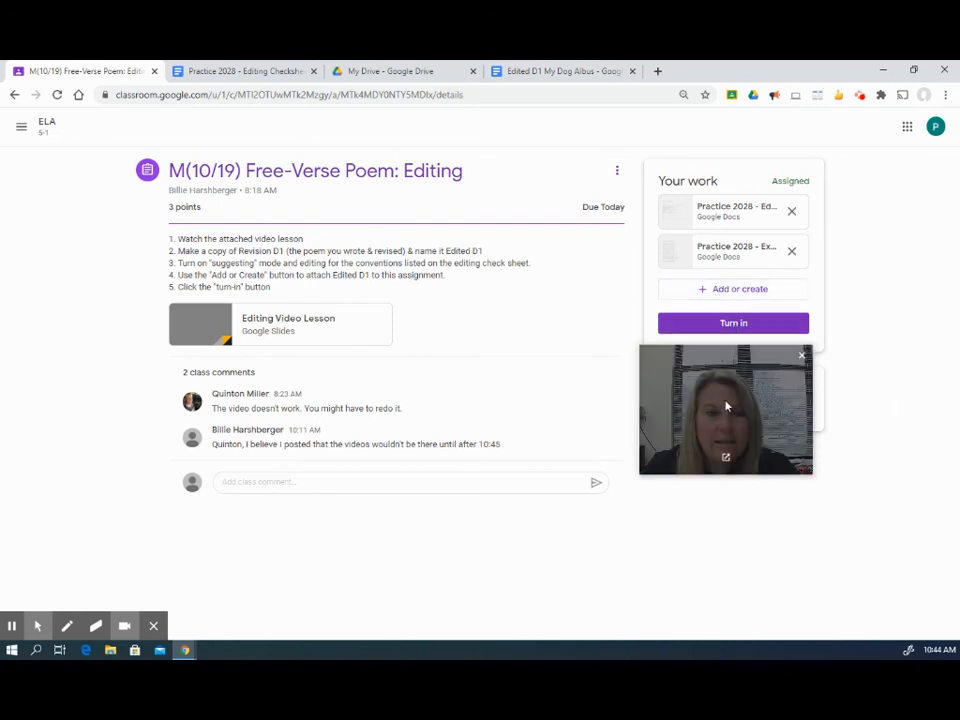
pyautogui.moveTo(774, 350); pyautogui.dragTo(776, 460)
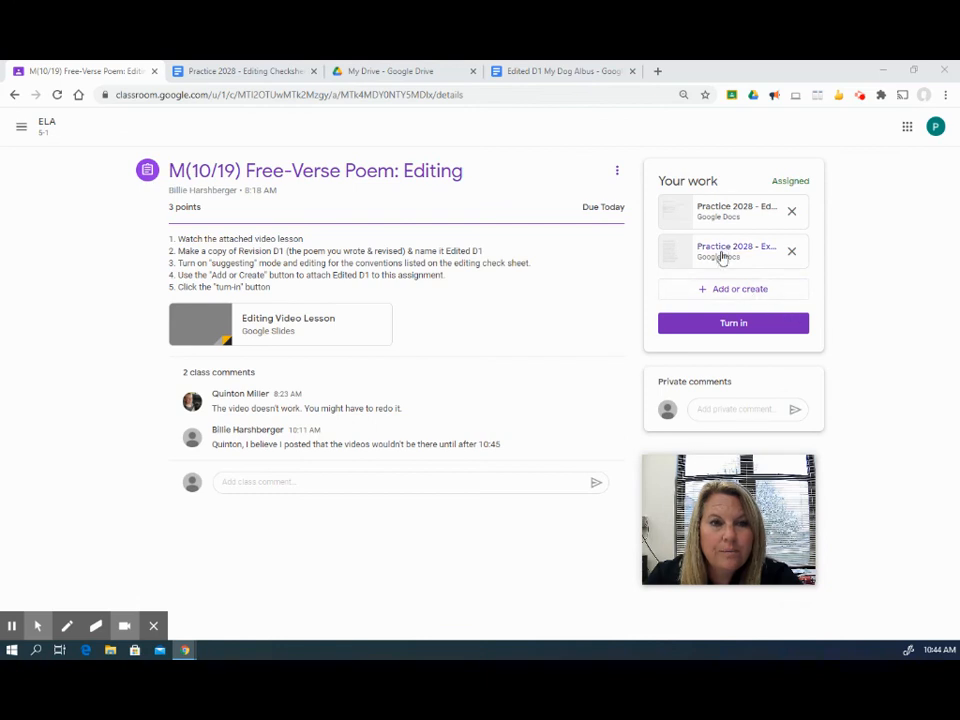